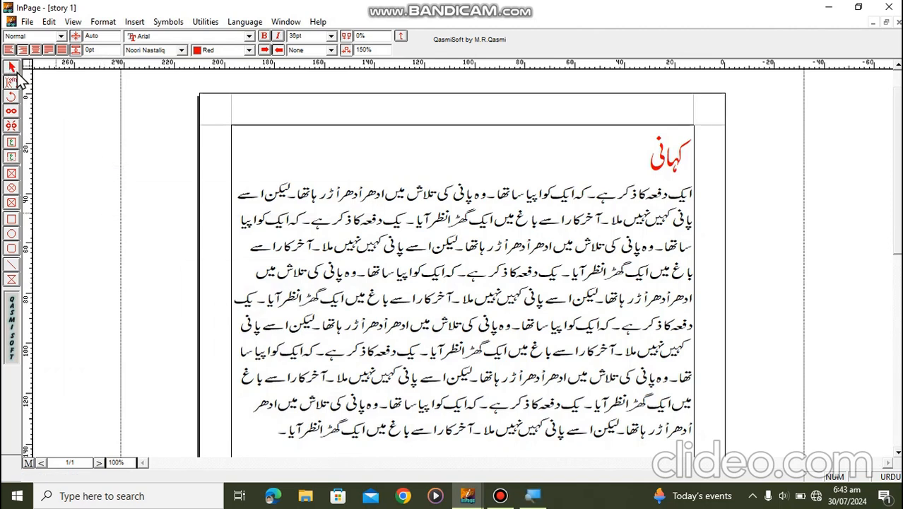
Bring up the Magnifier window and move it clear of the document page.
click(533, 496)
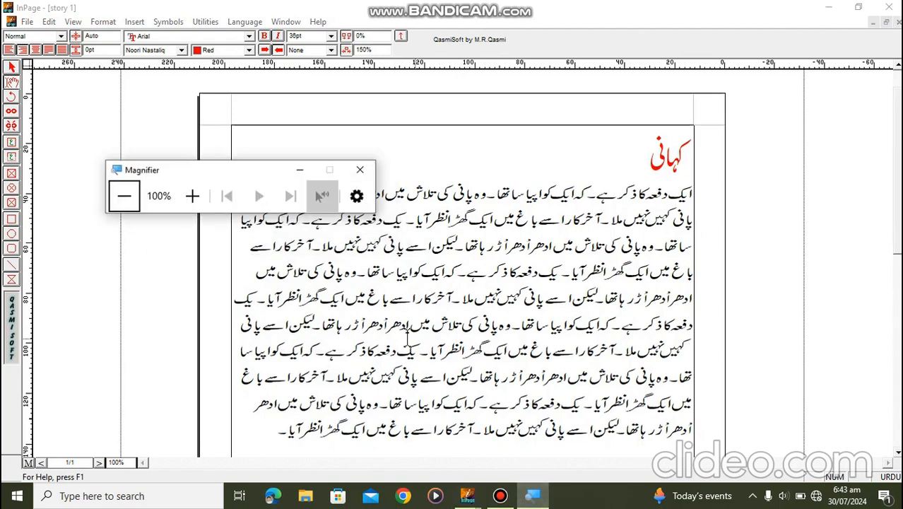
drag(207, 169, 665, 84)
click(659, 115)
click(662, 116)
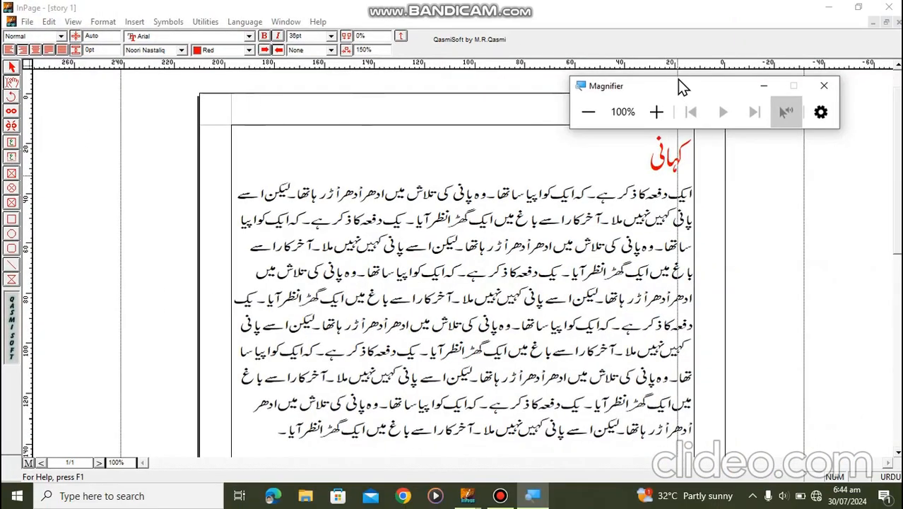
drag(677, 89, 840, 80)
drag(184, 83, 121, 85)
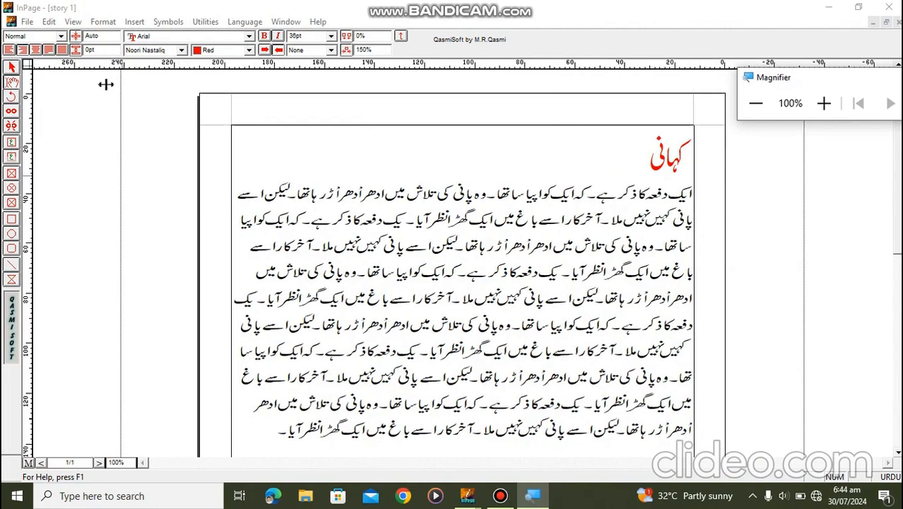
Select the main story text box as an object with the arrow tool.
click(11, 68)
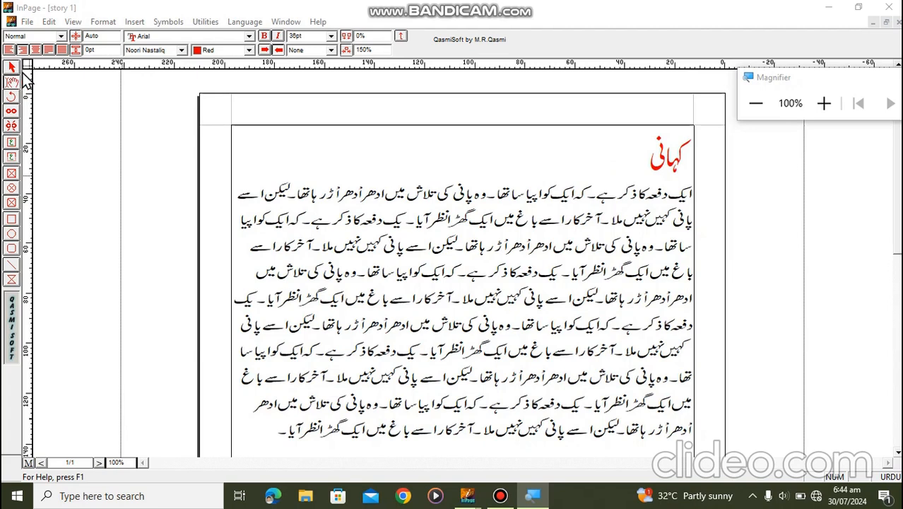
click(11, 68)
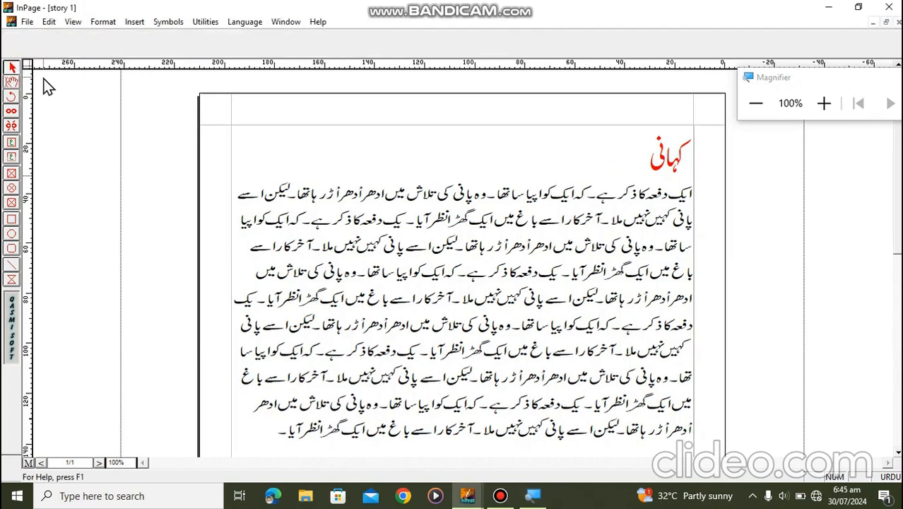
click(316, 170)
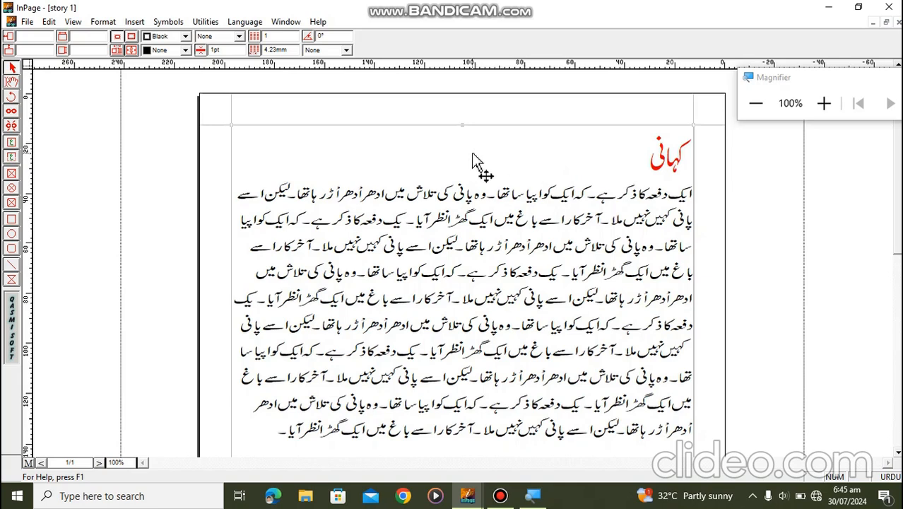
click(15, 229)
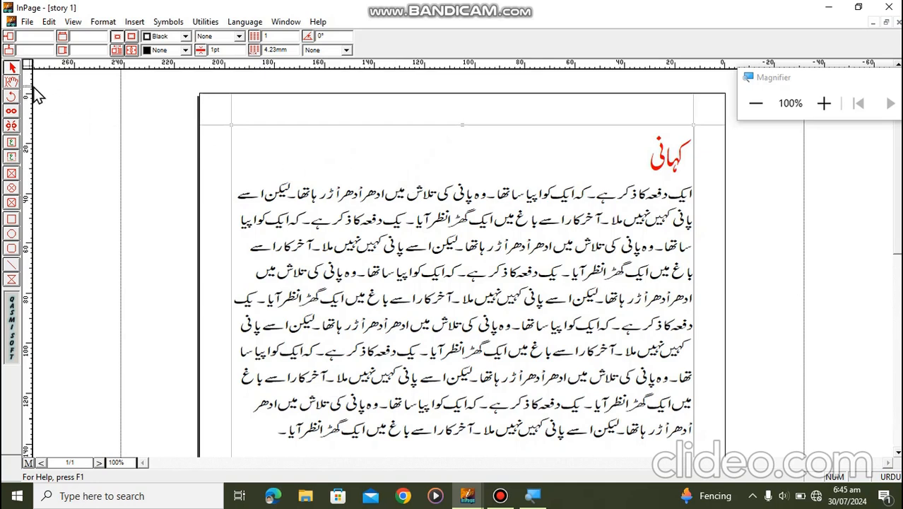
Append the sentence "ایک دفعہ کا ذکر ہے۔" to the end of the story text.
click(10, 83)
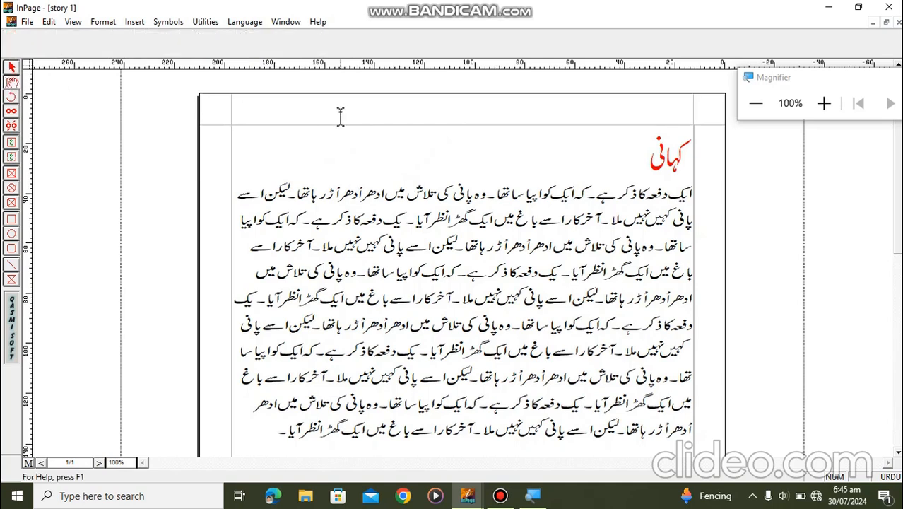
click(376, 146)
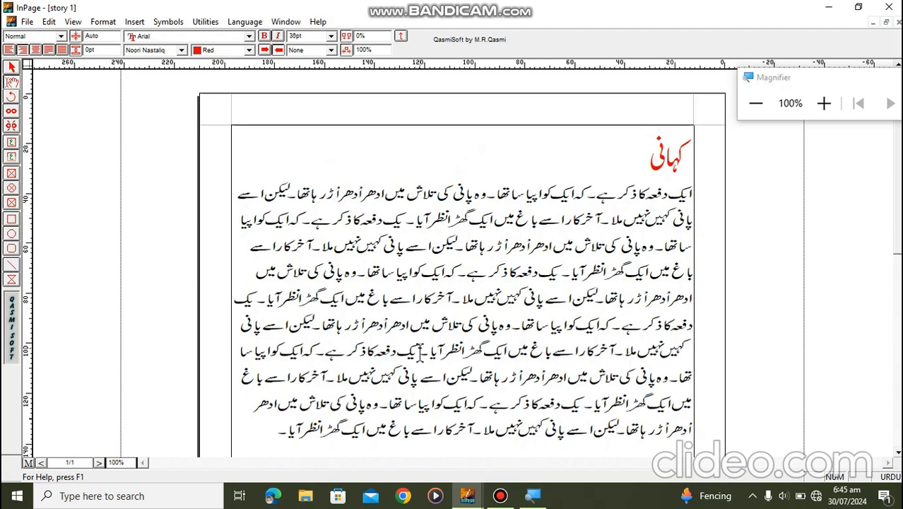
click(275, 429)
text(ایک د)
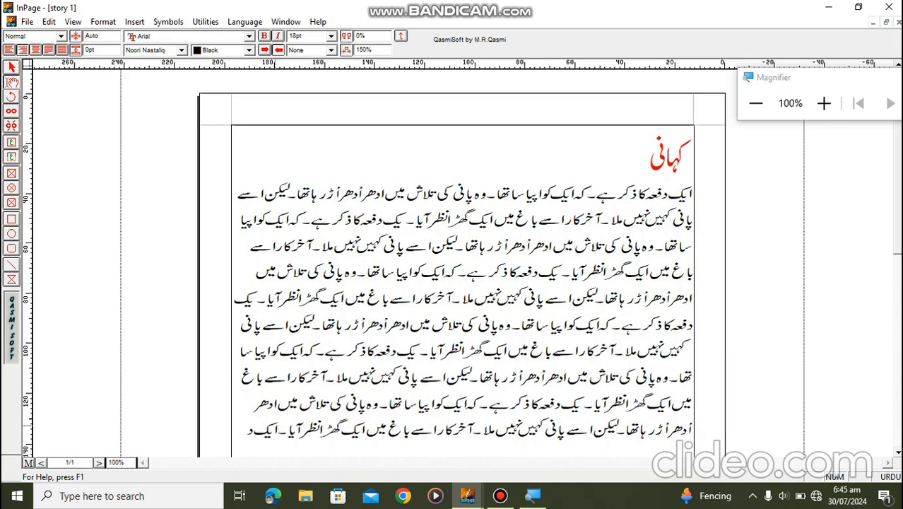
text(ع)
key(BackSpace)
text(ف)
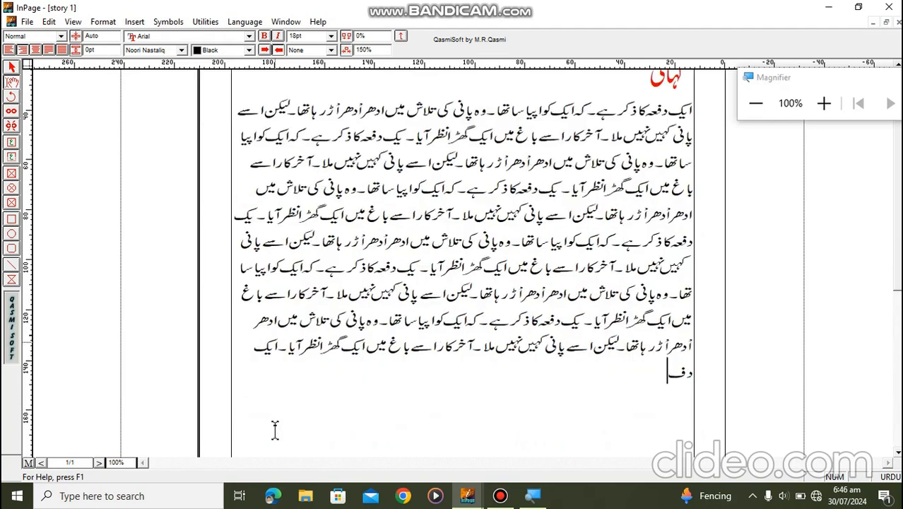
text(عہ)
text(کاز)
key(Caps_Lock)
key(BackSpace)
key(BackSpace)
text(خ)
key(Caps_Lock)
key(BackSpace)
text(کا)
text(ذکر)
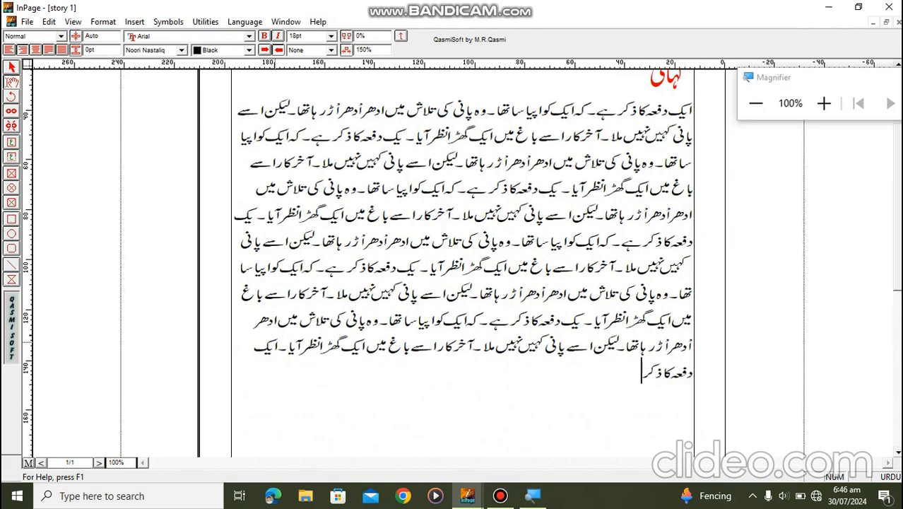
text( ہے۔)
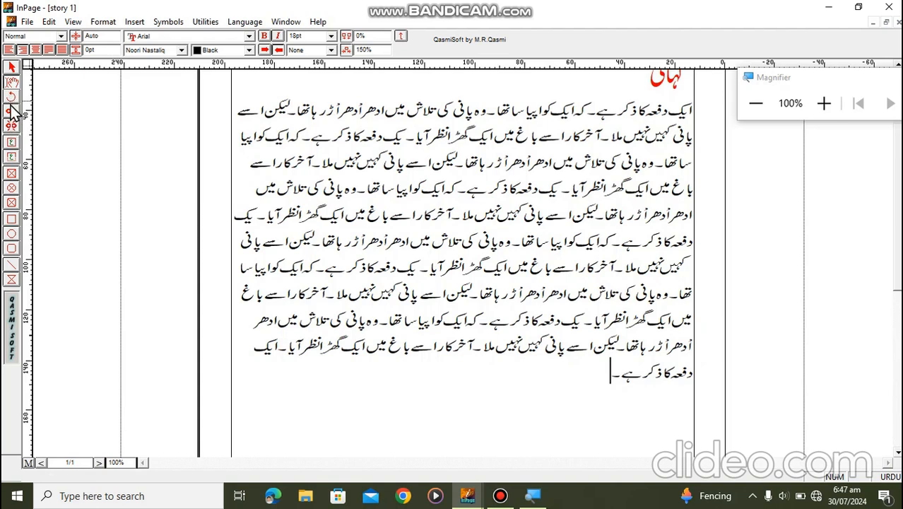
click(12, 219)
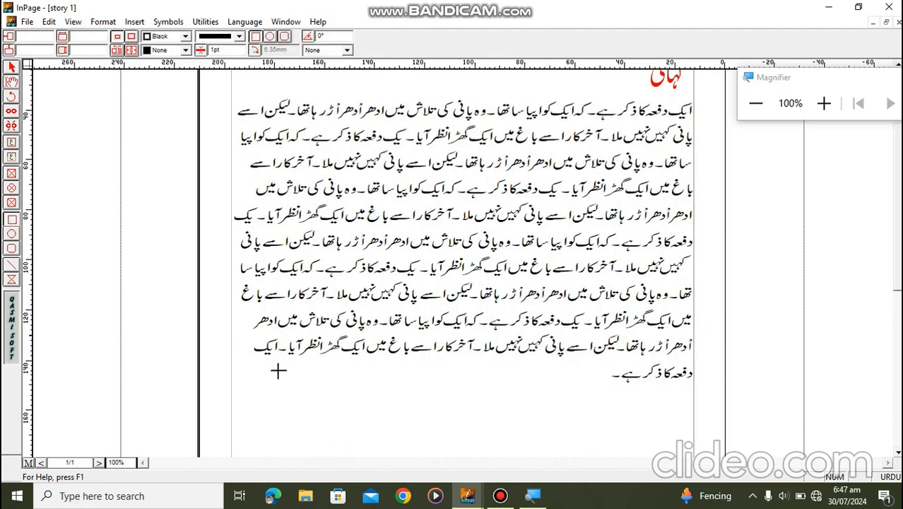
drag(277, 365, 407, 362)
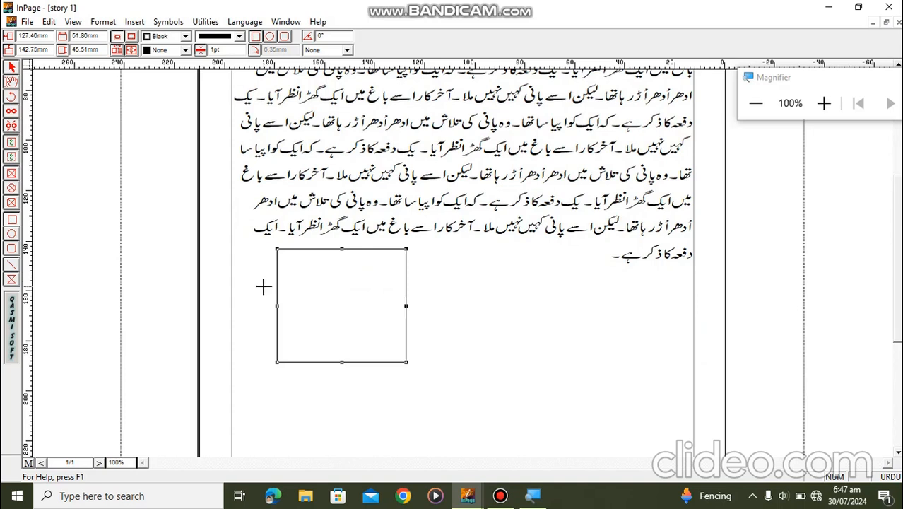
right_click(333, 306)
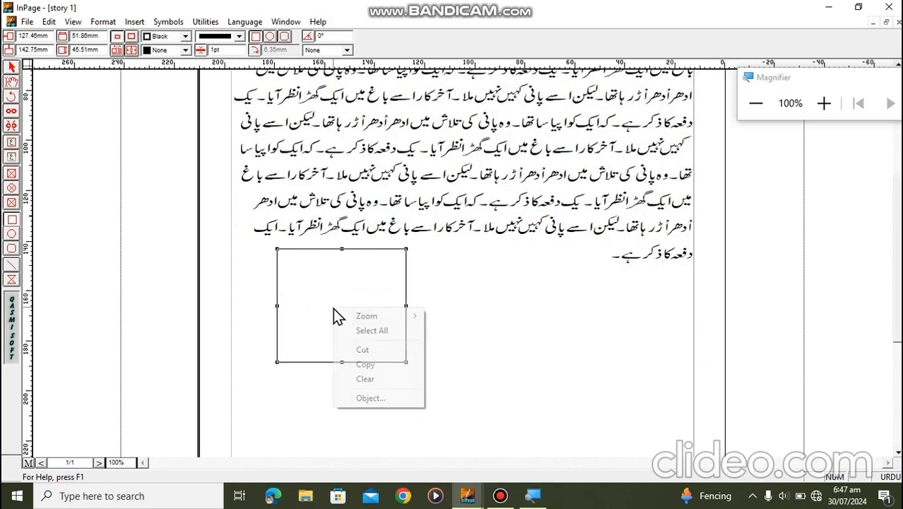
click(368, 380)
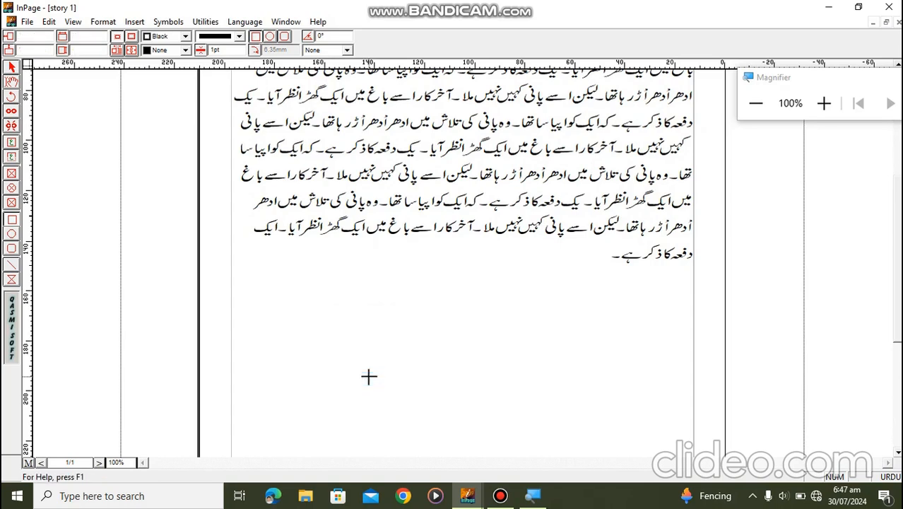
Draw two text boxes of similar size side by side in the empty area below the story text.
click(12, 157)
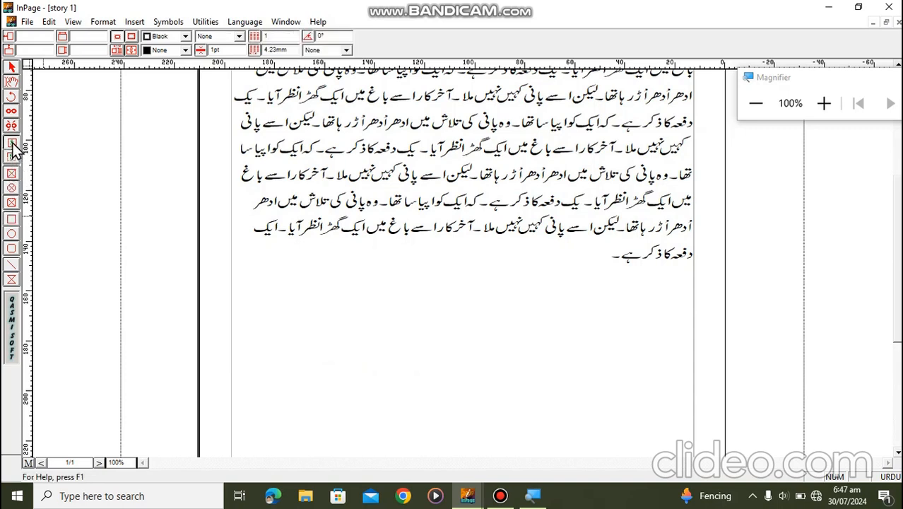
drag(267, 264, 401, 383)
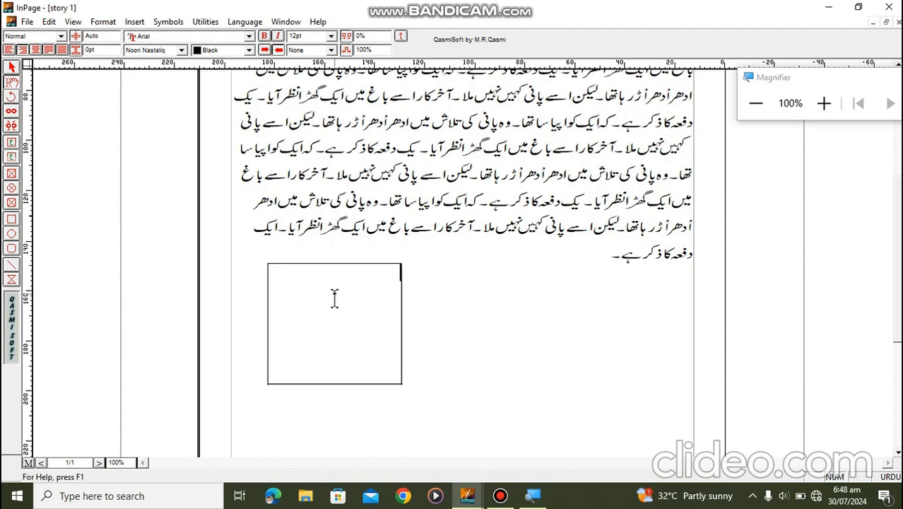
click(570, 123)
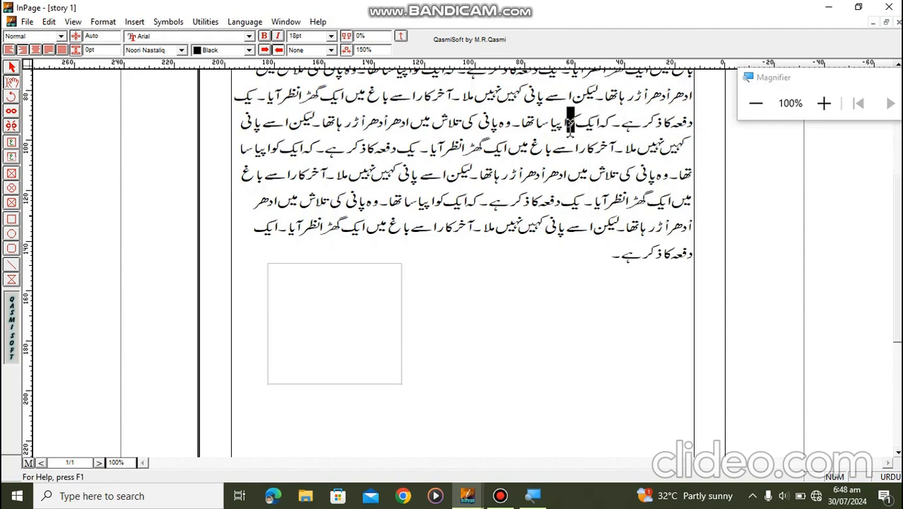
drag(570, 122, 581, 145)
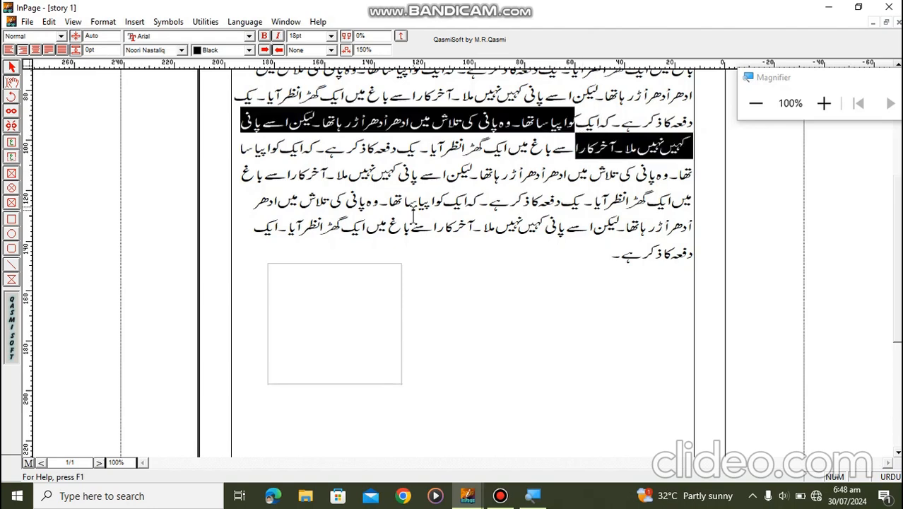
click(356, 318)
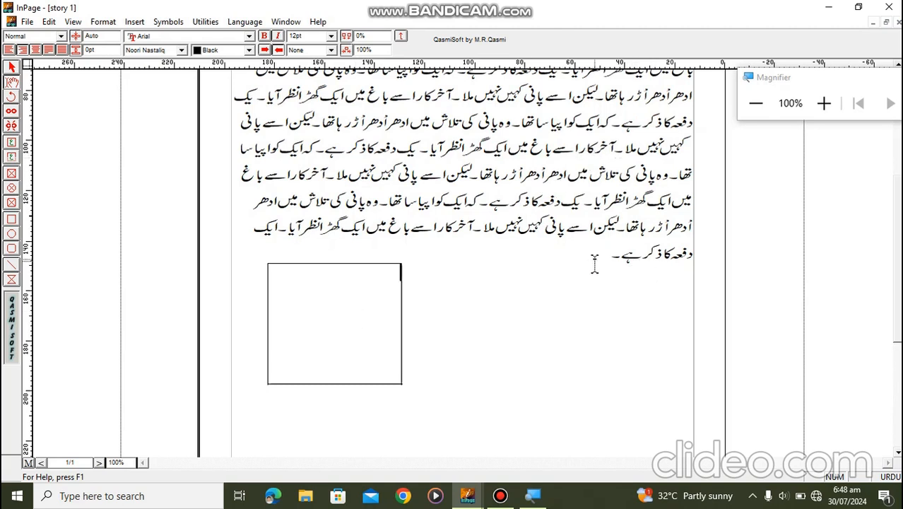
click(11, 142)
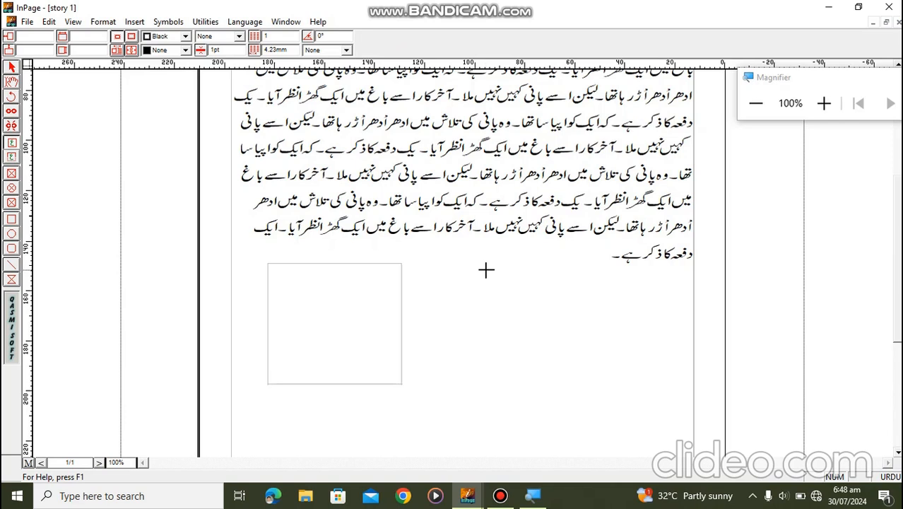
drag(486, 269, 629, 388)
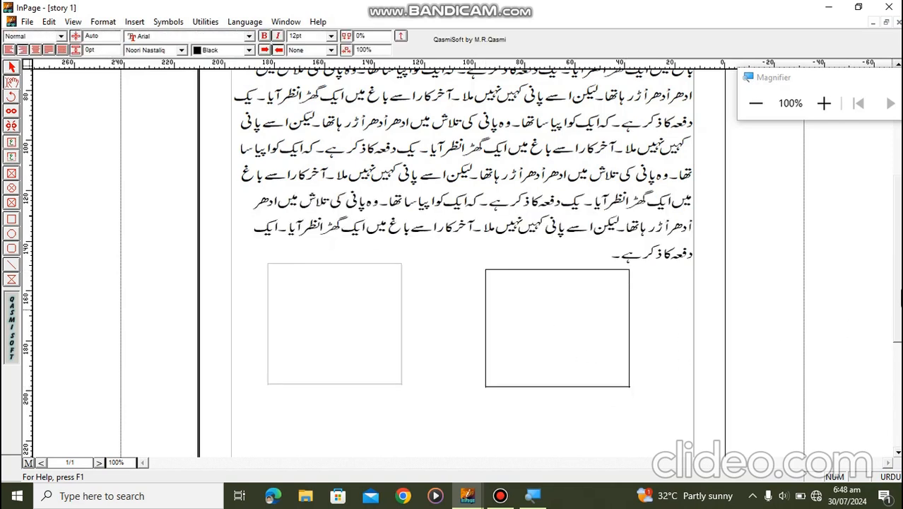
Copy the story passage from "کا ذکر ہے" in the first line to "پیاسا تھا" in the sixth line into the right-hand text box.
scroll(896, 212, up, 3)
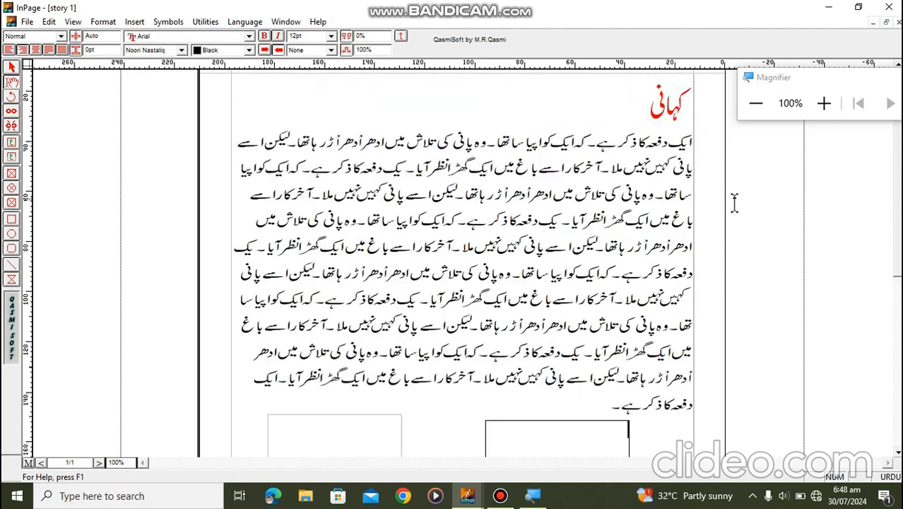
click(681, 135)
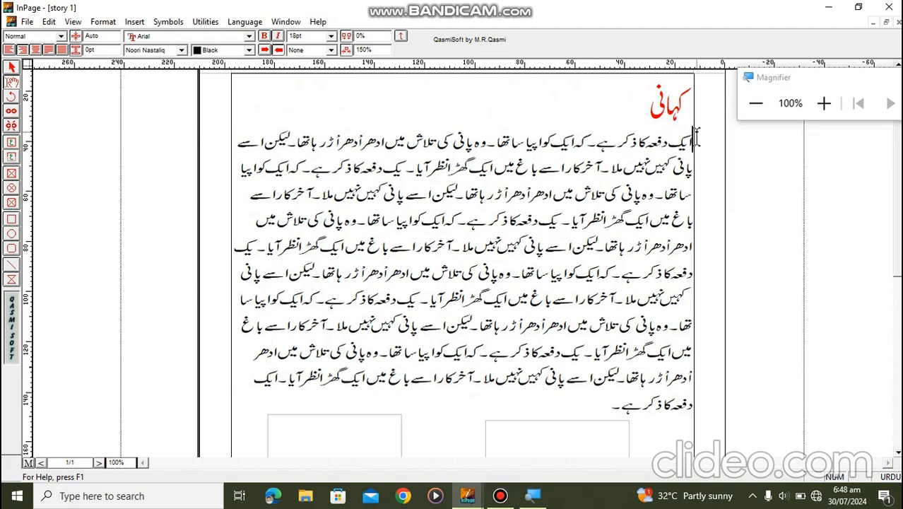
mouse_move(690, 135)
mouse_down()
mouse_move(494, 192)
mouse_move(472, 216)
mouse_move(470, 244)
mouse_move(528, 274)
mouse_up()
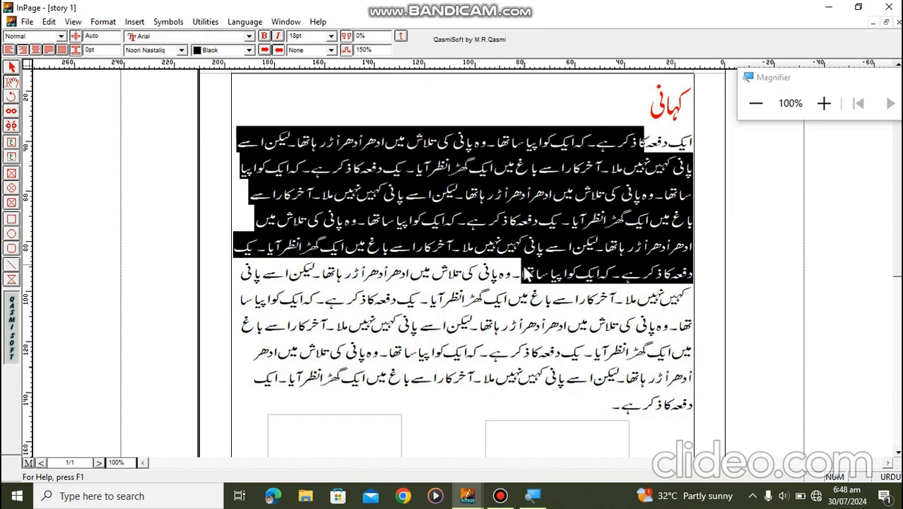
drag(528, 274, 523, 274)
scroll(896, 292, down, 1)
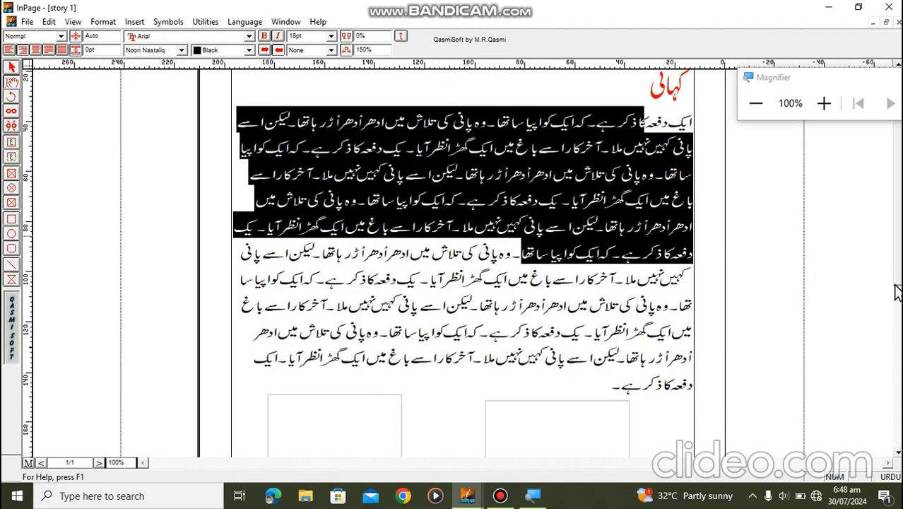
scroll(896, 337, down, 5)
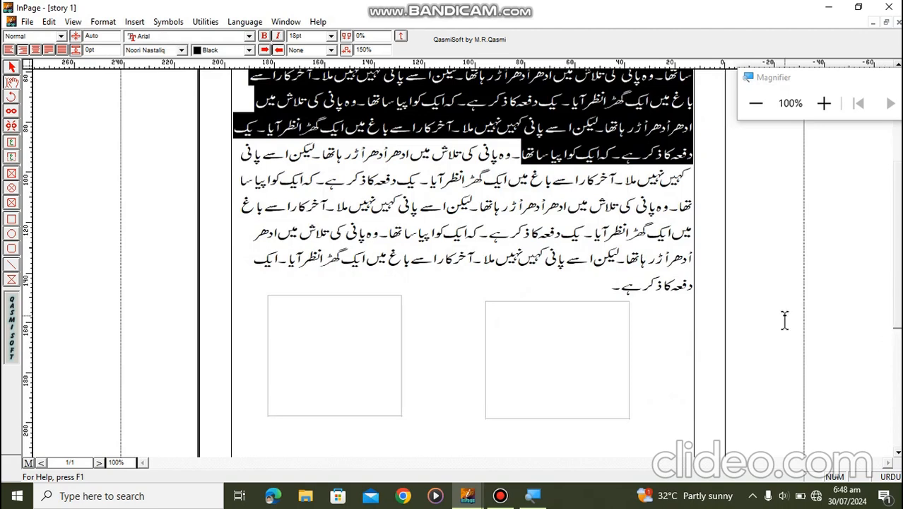
click(615, 313)
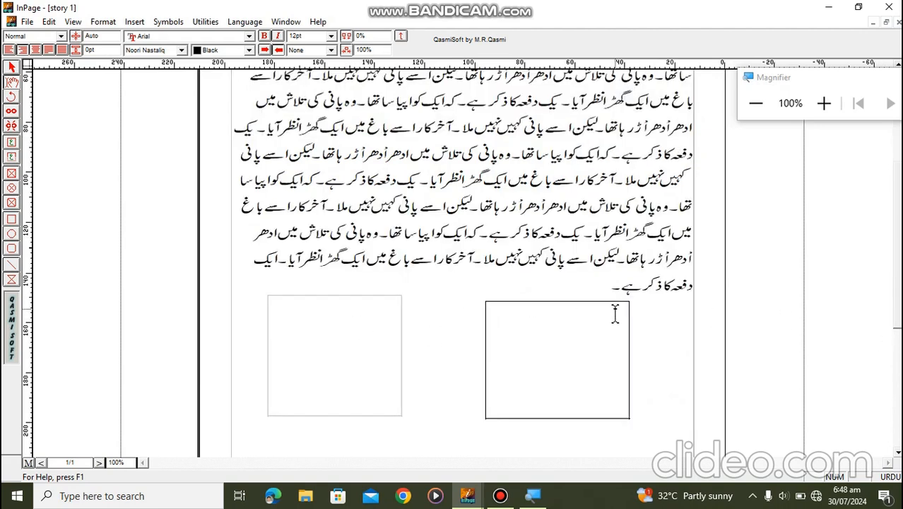
key(ctrl+v)
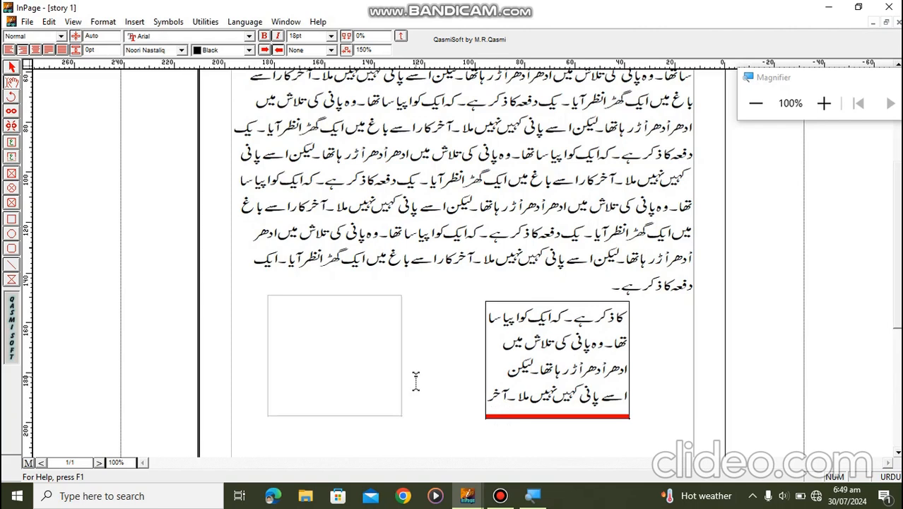
Link the right-hand text box to the empty left-hand one so its overflowing text continues there.
click(12, 112)
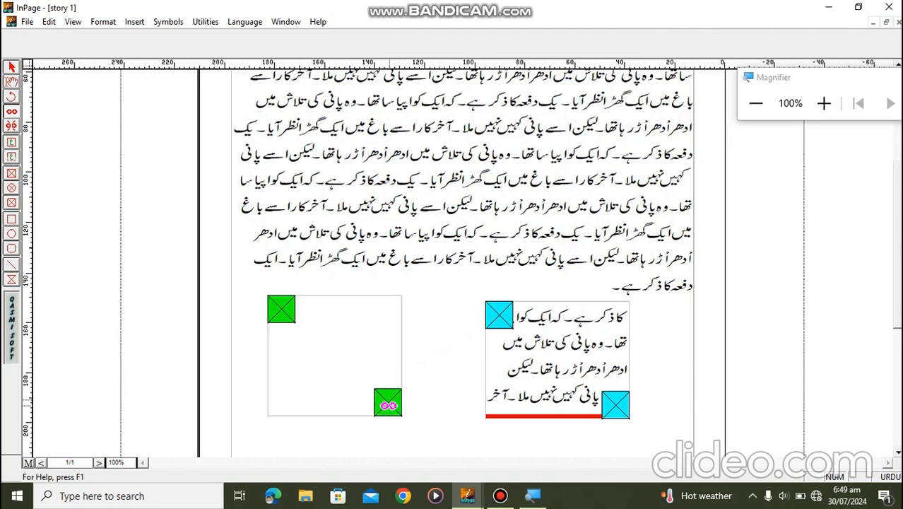
click(387, 400)
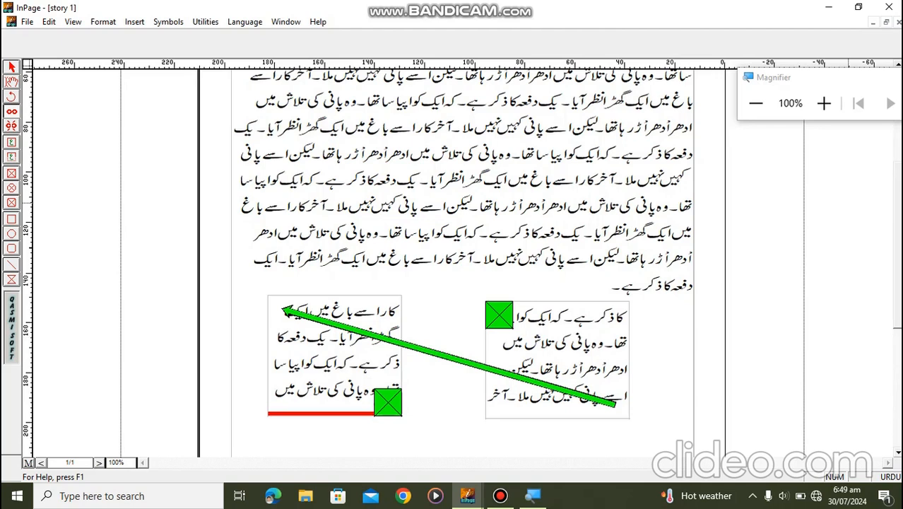
Draw a third, roughly square text box below and midway between the two linked text boxes.
scroll(459, 262, down, 8)
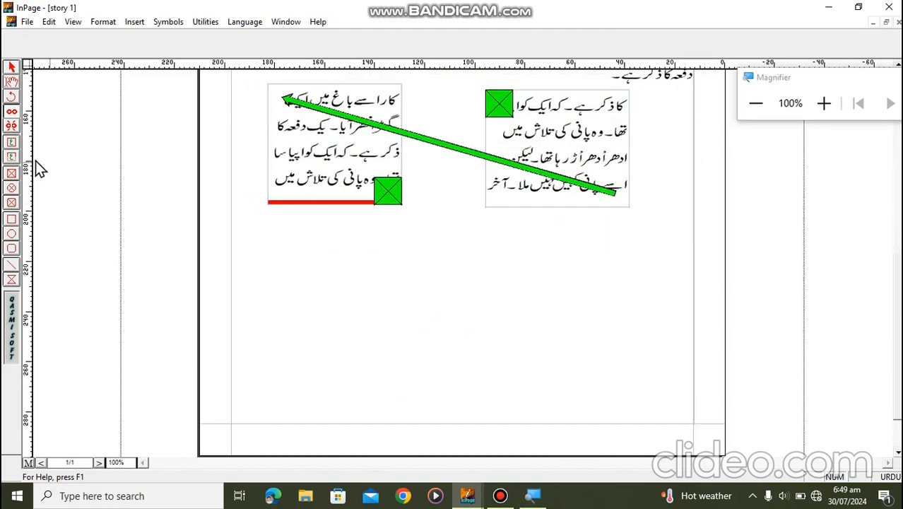
click(11, 143)
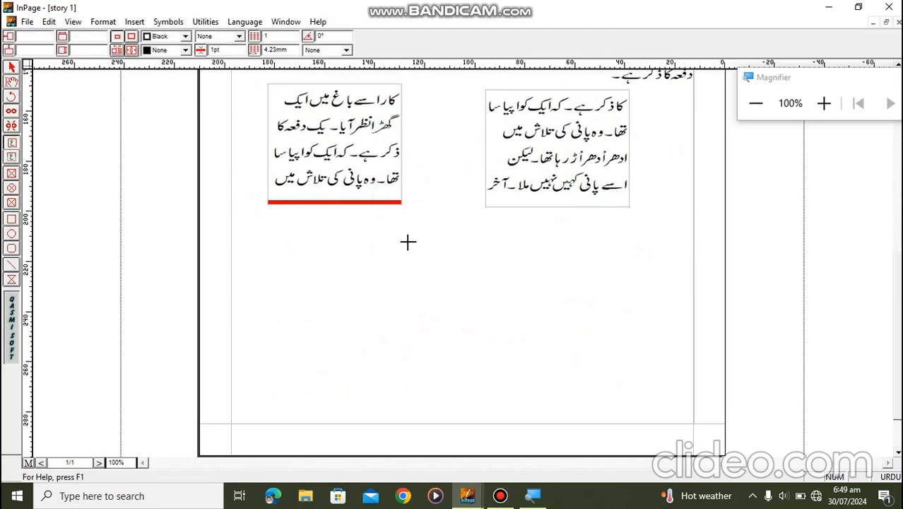
drag(402, 235, 514, 344)
click(516, 347)
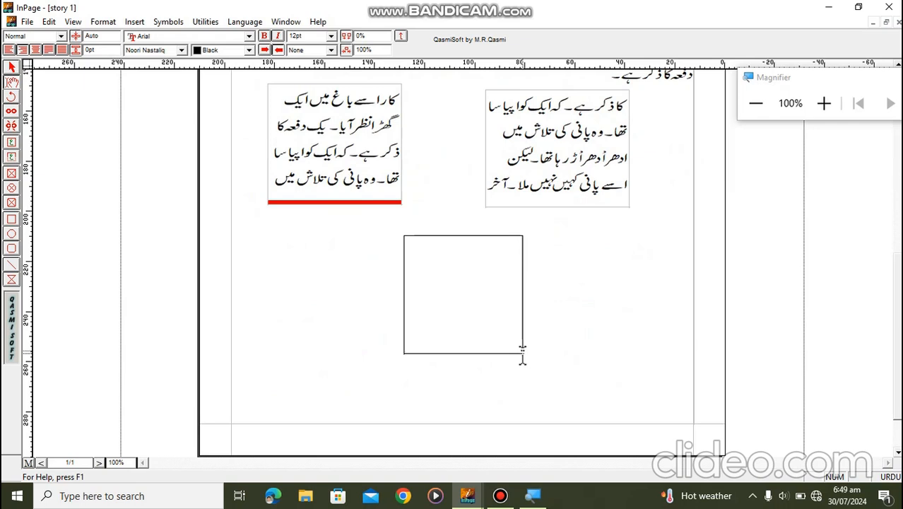
Link the left-hand text box to the empty third box below so its overflowing text continues there.
click(11, 111)
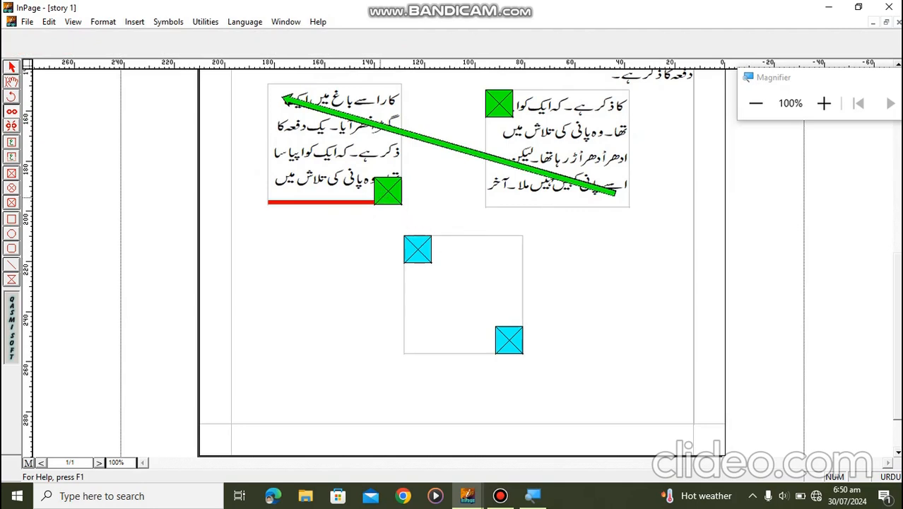
click(380, 198)
click(417, 248)
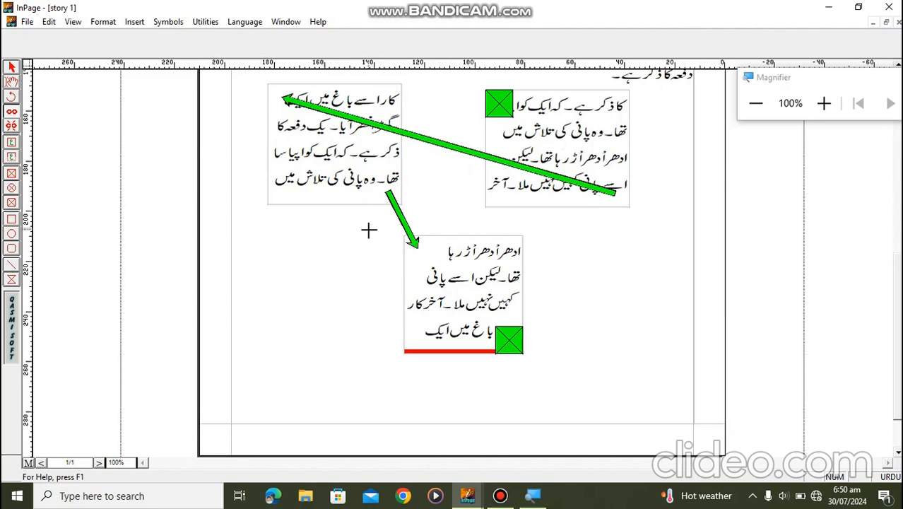
Unlink the lower and left-hand text boxes from the text chain, leaving the right-hand box on its own.
click(12, 128)
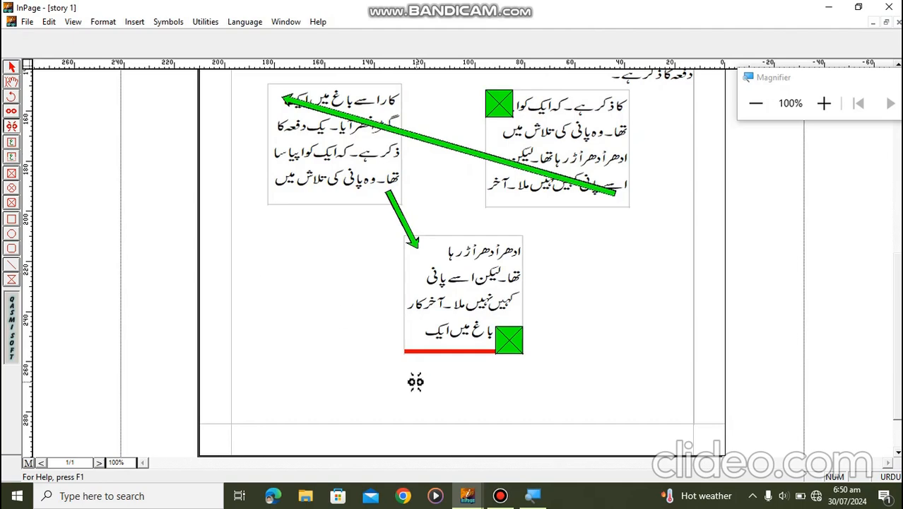
click(509, 342)
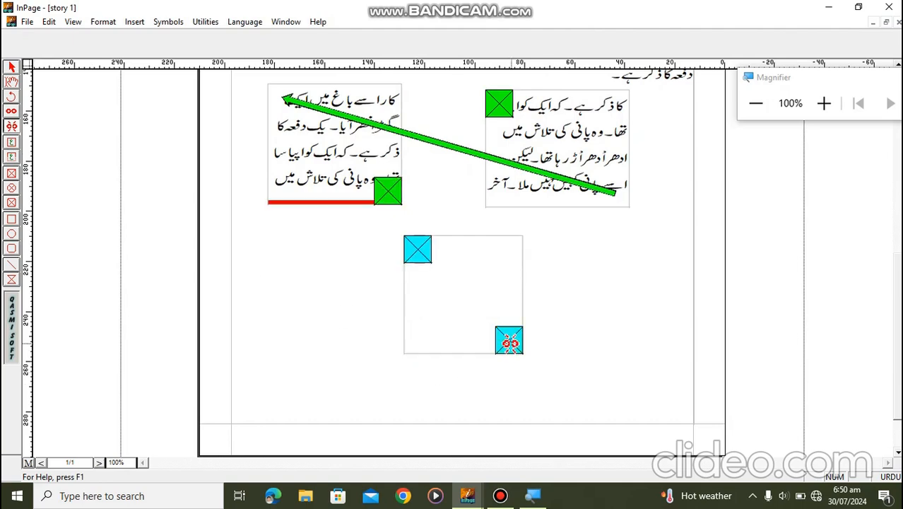
click(387, 189)
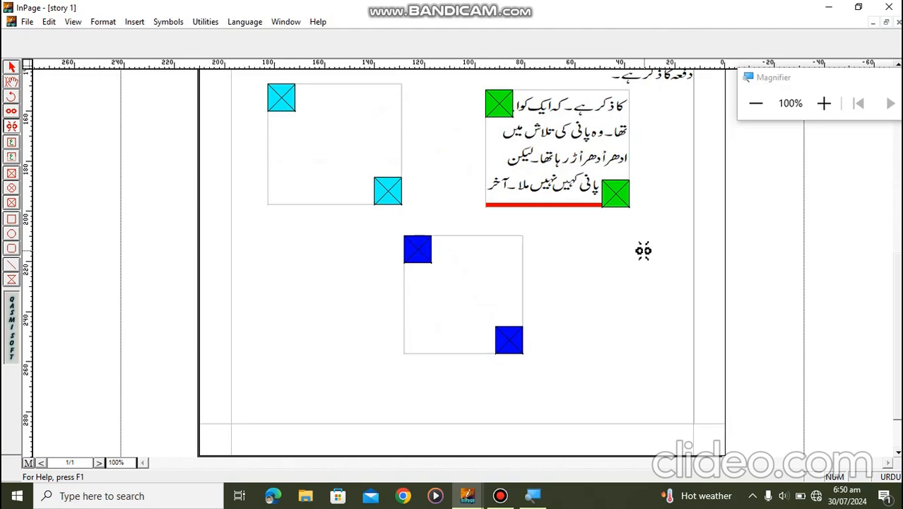
click(11, 70)
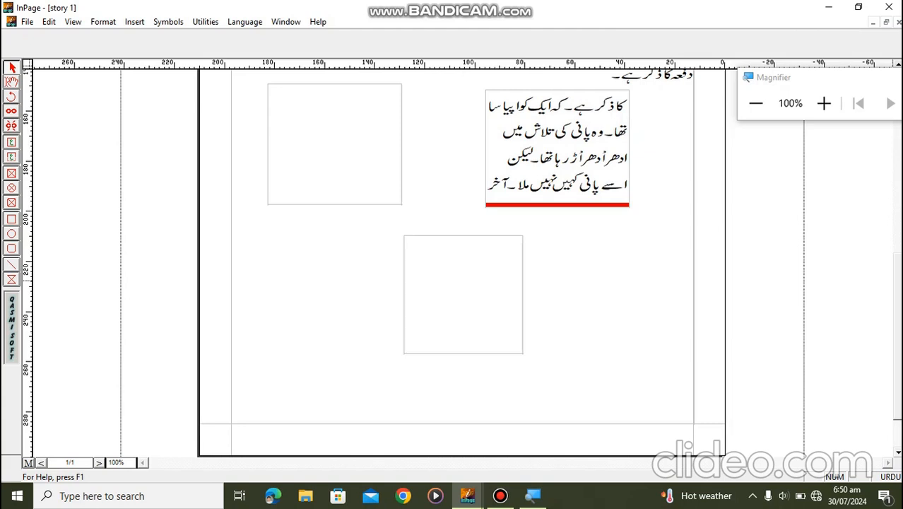
Draw a narrow single-line title text box just below the empty left-hand text box.
scroll(463, 261, up, 3)
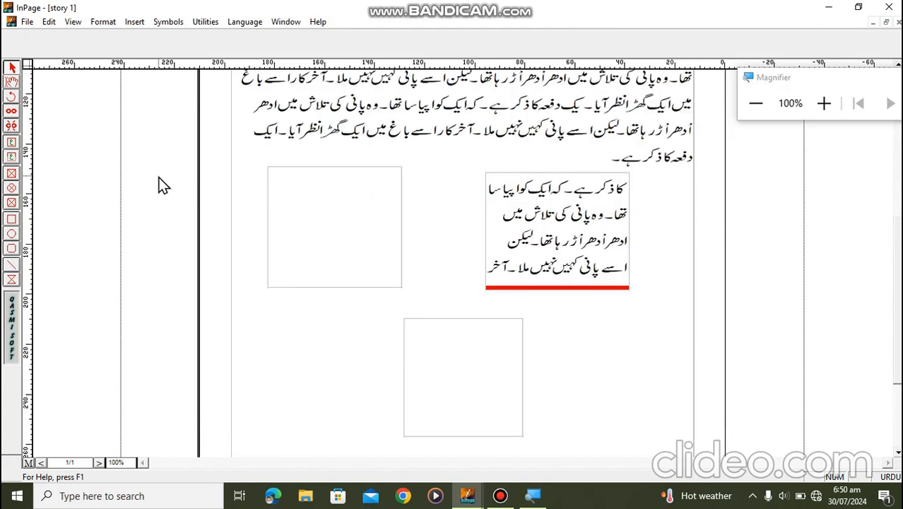
click(11, 158)
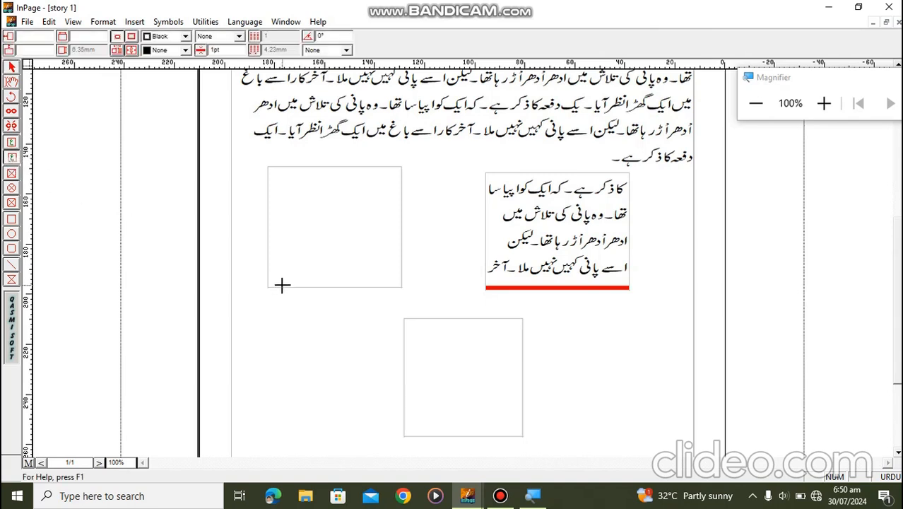
drag(253, 303, 365, 349)
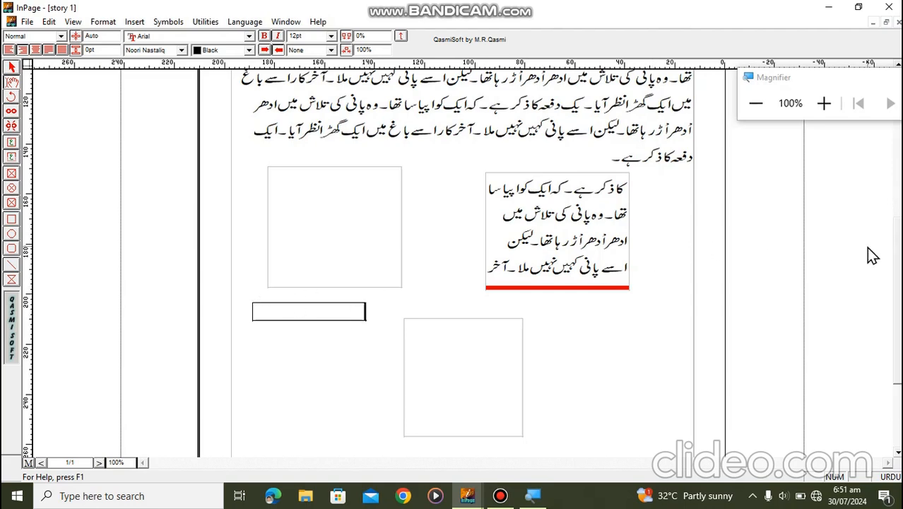
Draw a title text box about 36.5 mm wide at the heading on the page's first line and enter کہانی in it.
click(900, 181)
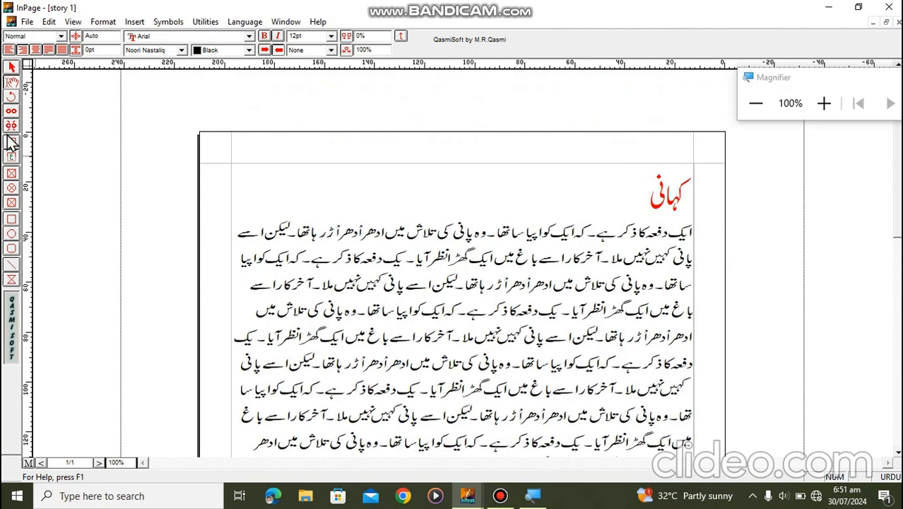
click(11, 157)
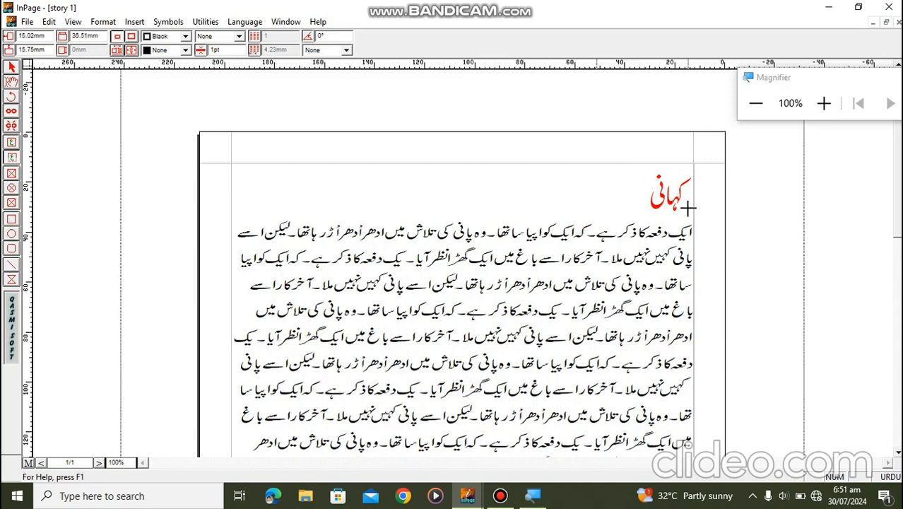
drag(596, 171, 688, 215)
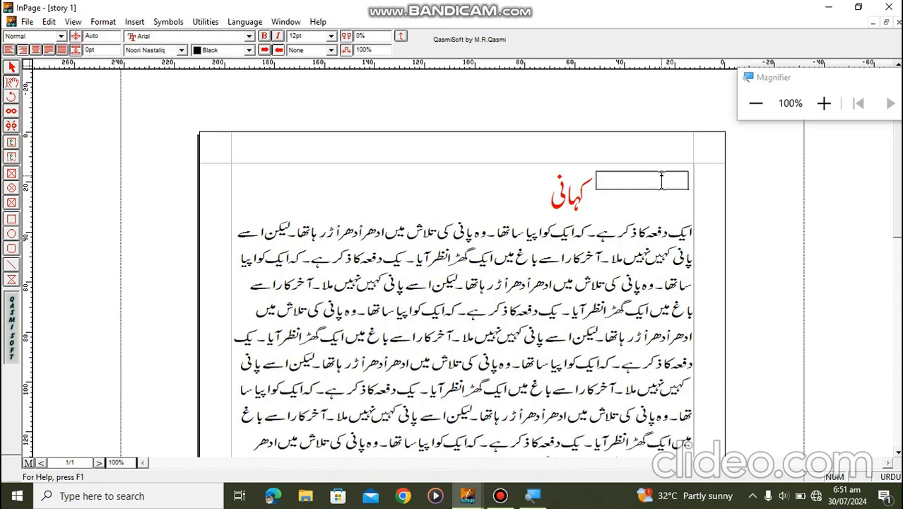
key(Caps_Lock)
text(ی)
text(ان)
drag(671, 181, 689, 182)
click(672, 199)
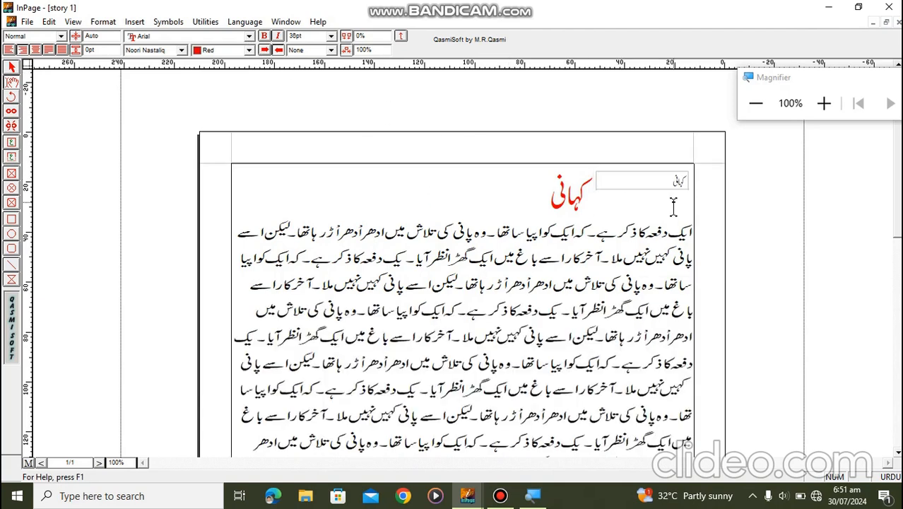
Widen the title text box beside the heading to about 59.5 mm by extending its left edge.
click(12, 69)
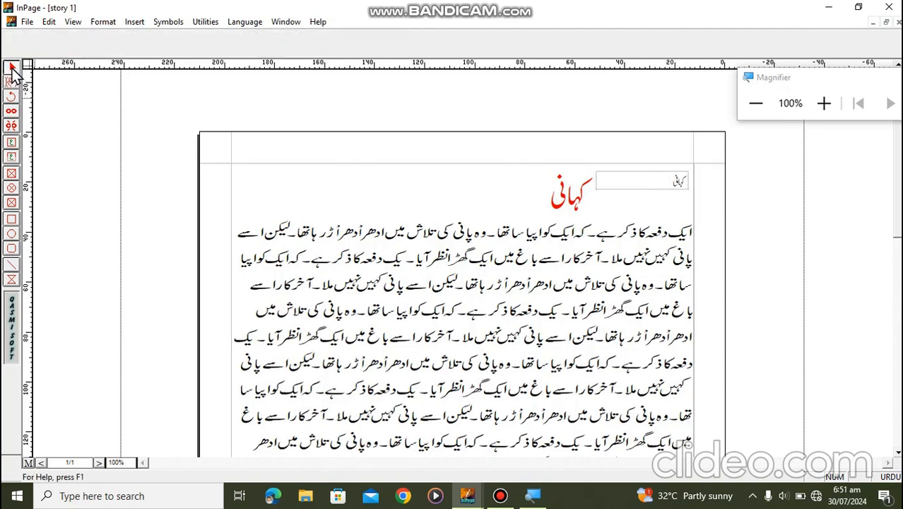
click(636, 182)
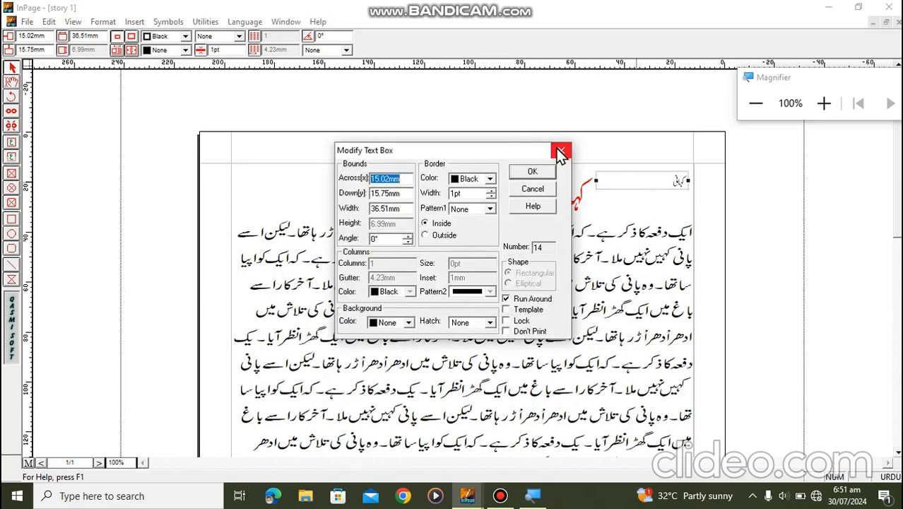
click(559, 150)
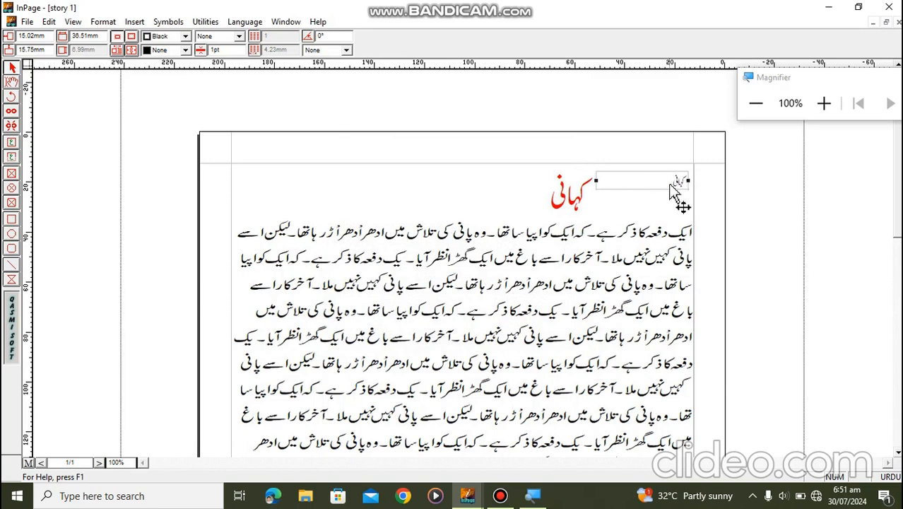
drag(595, 181, 538, 180)
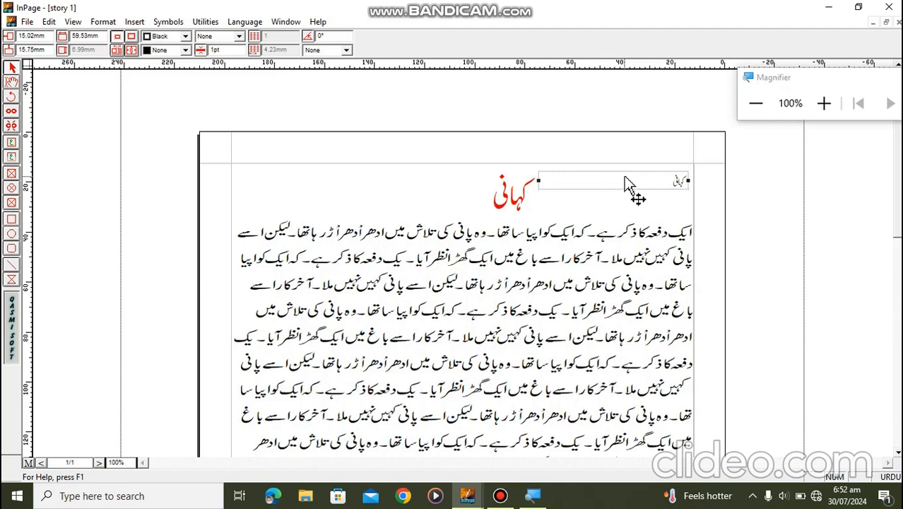
Move the title text box leftward along the heading line, away from the red heading, and delete it.
drag(626, 183, 388, 190)
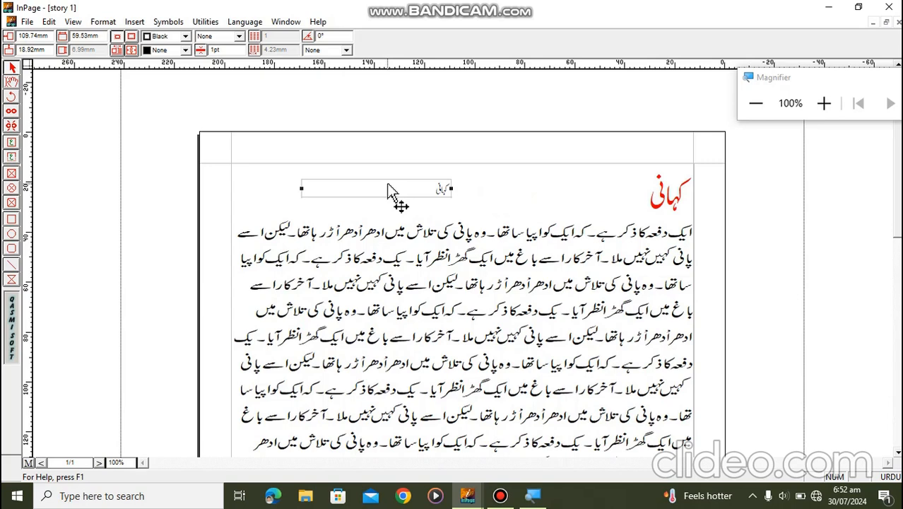
right_click(388, 191)
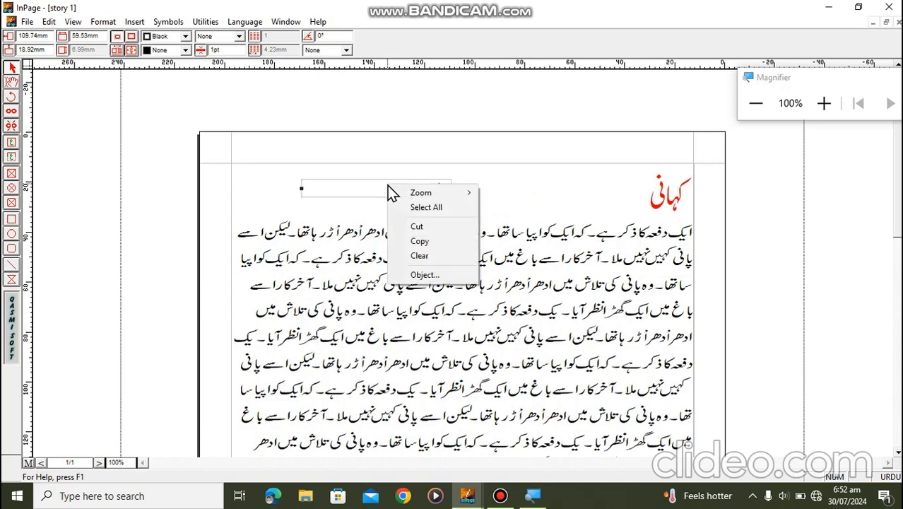
click(430, 256)
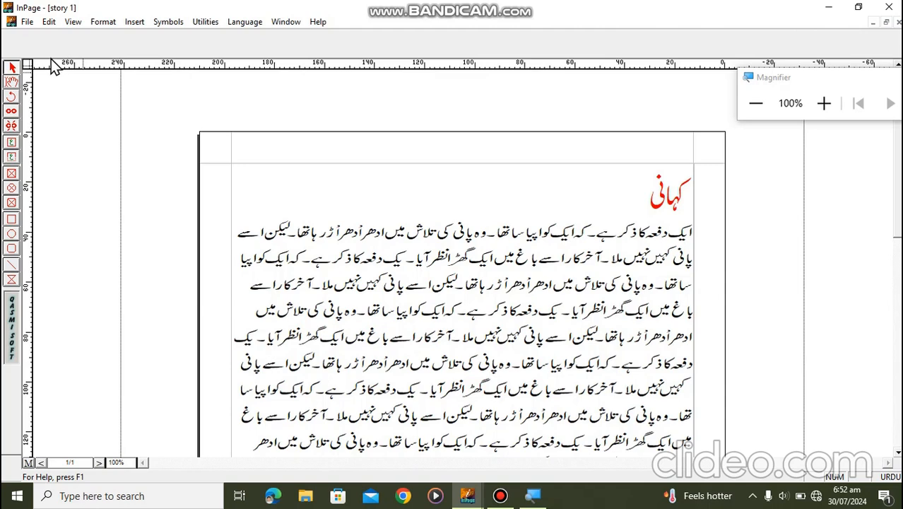
click(11, 82)
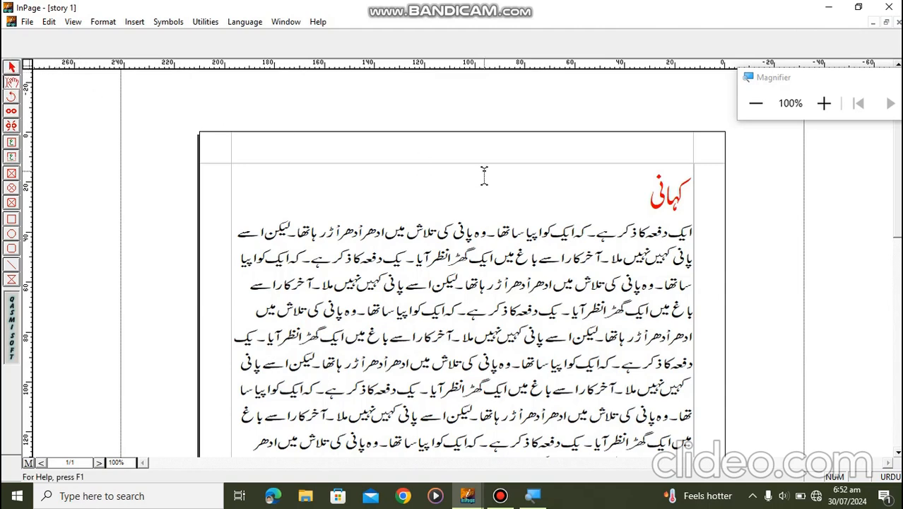
click(615, 176)
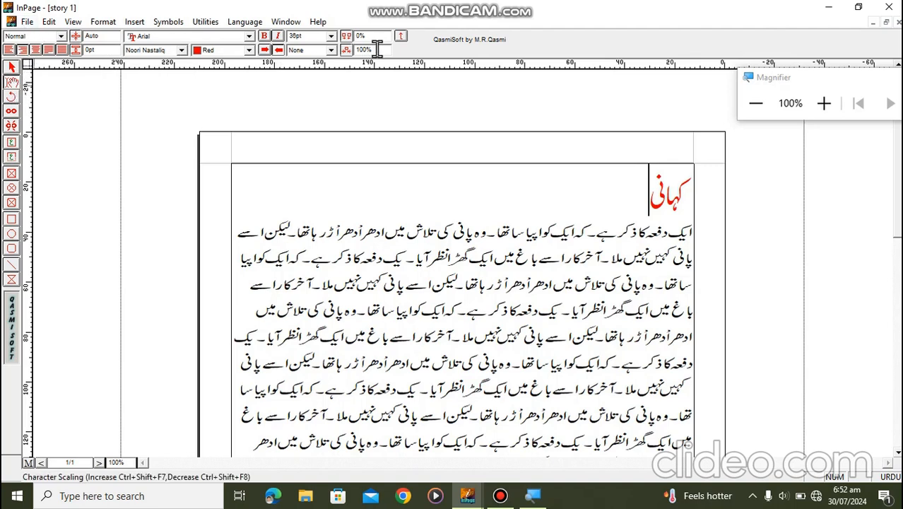
click(11, 174)
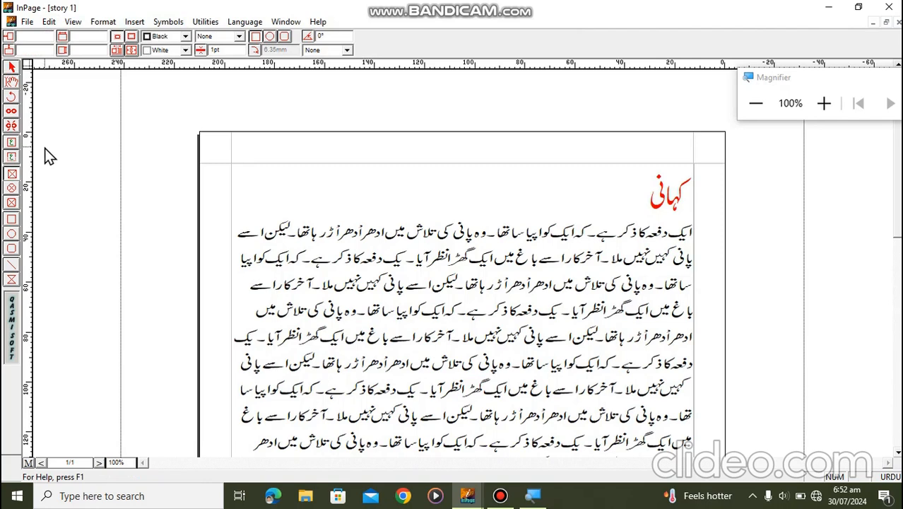
click(14, 222)
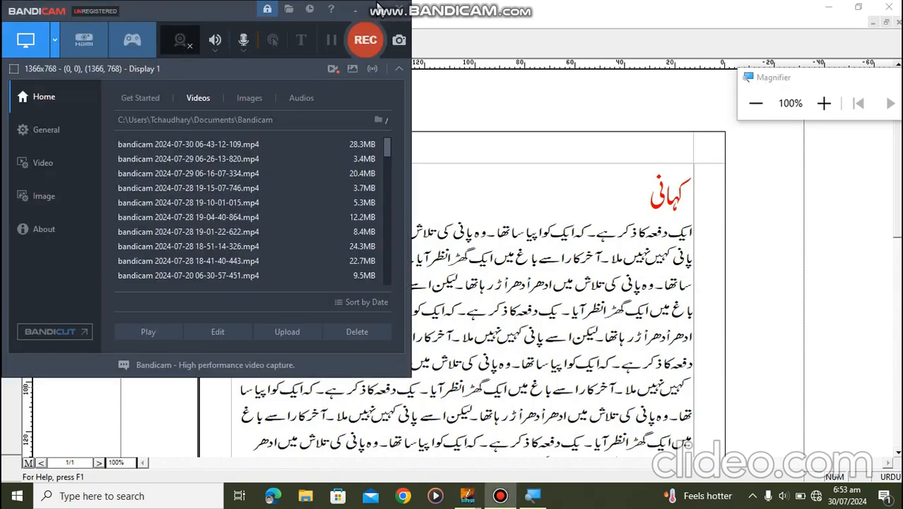
click(379, 7)
click(375, 9)
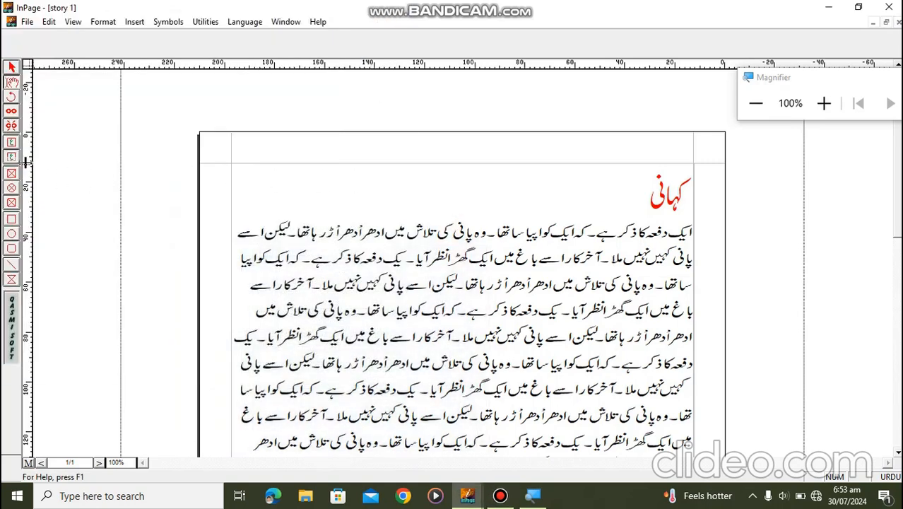
Apply left, right, center and justify alignment in turn to the red heading کہانی.
click(527, 285)
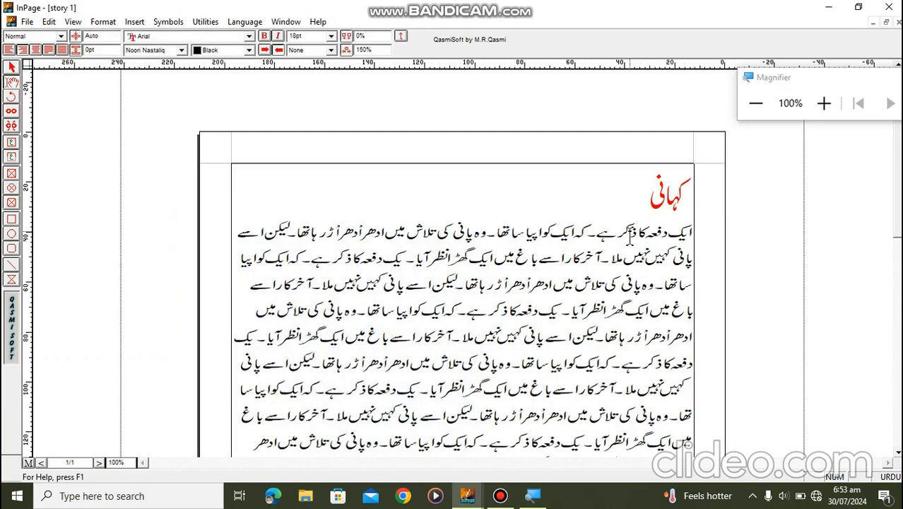
click(685, 200)
key(shift+Left)
key(shift+Left)
key(shift+Left)
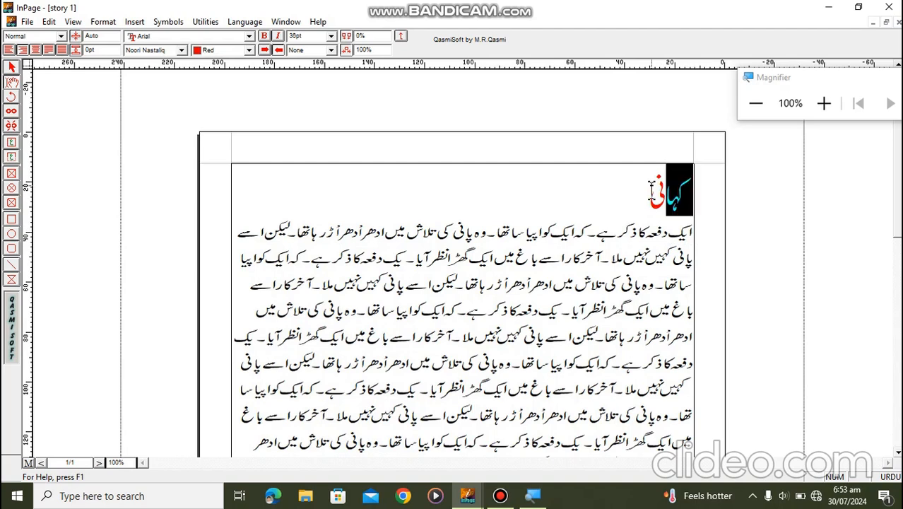
key(shift+Left)
key(shift+Left)
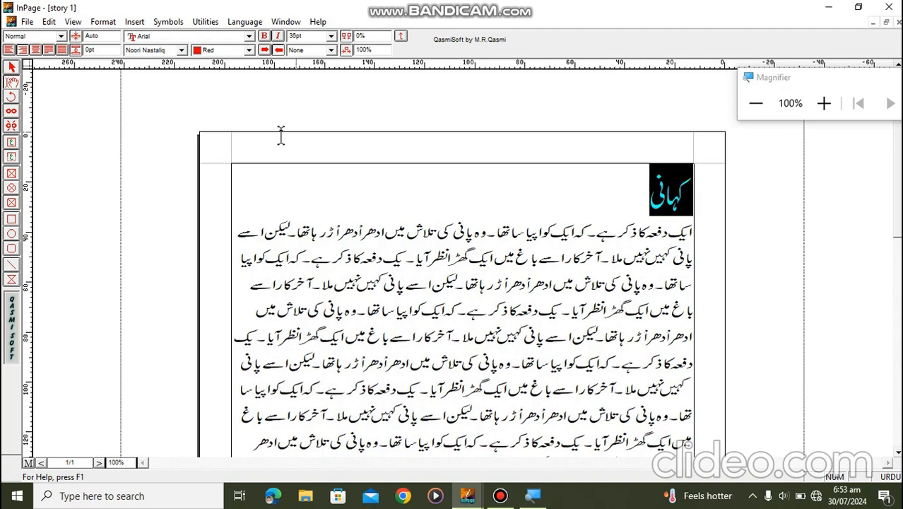
click(9, 51)
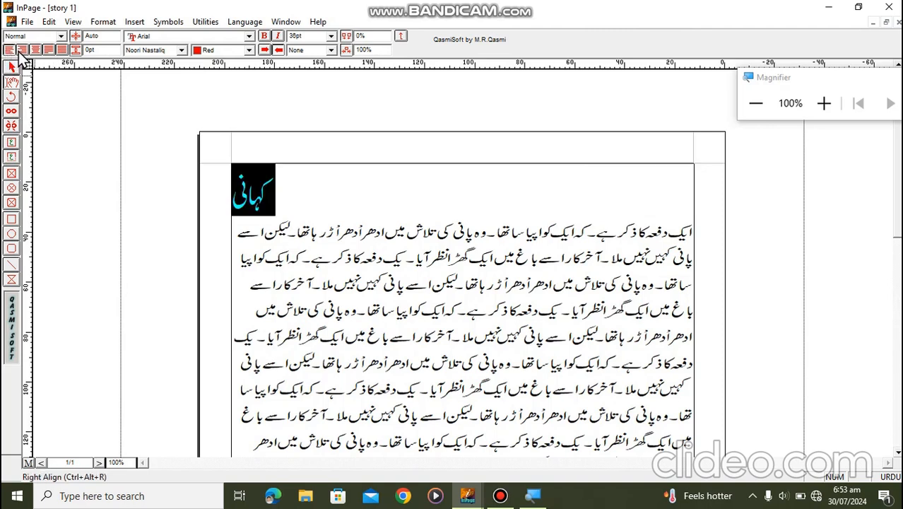
click(21, 51)
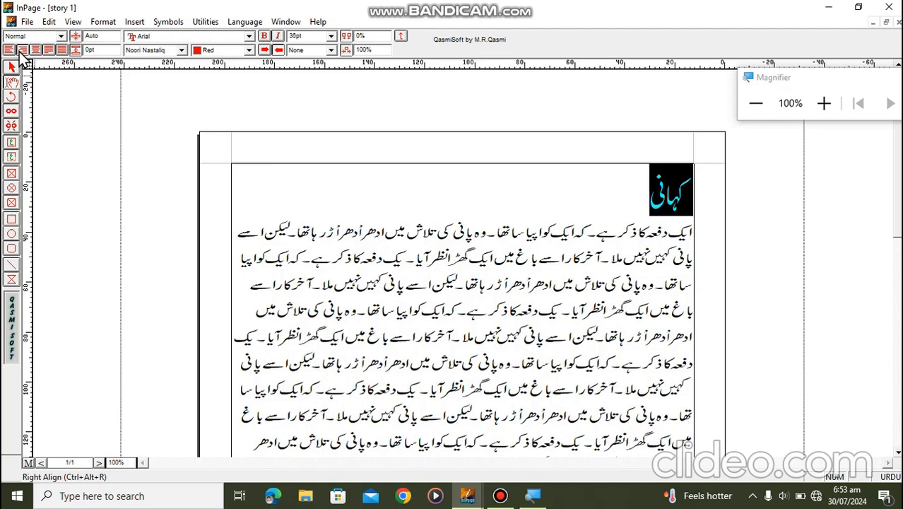
click(34, 50)
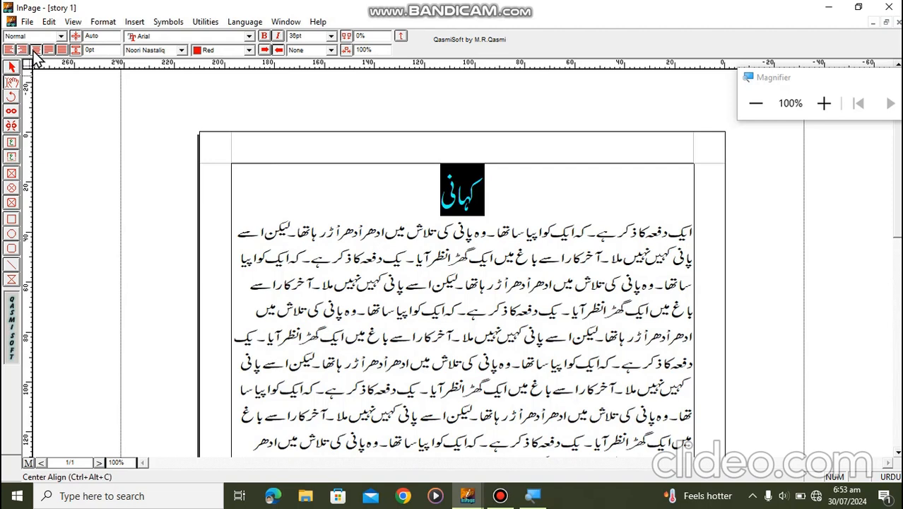
click(48, 50)
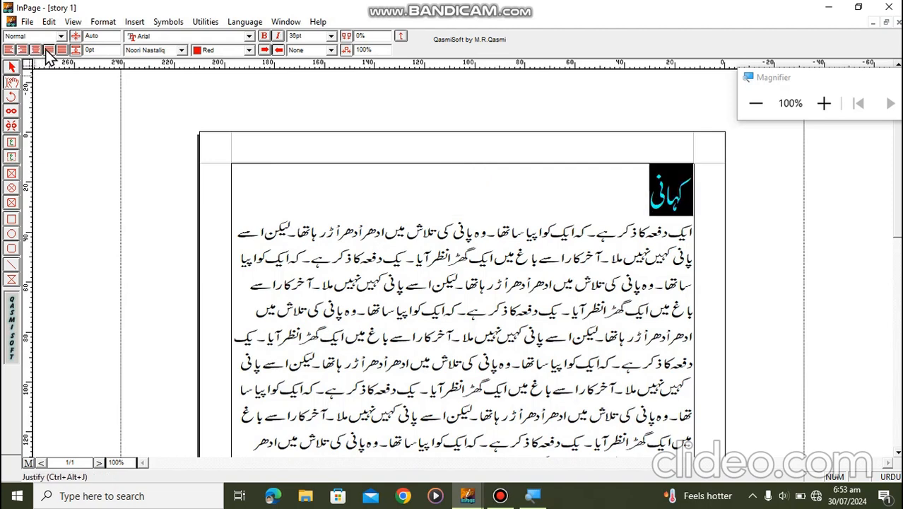
Justify the story's body lines below the red heading کہانی so they fill the text box width.
click(693, 233)
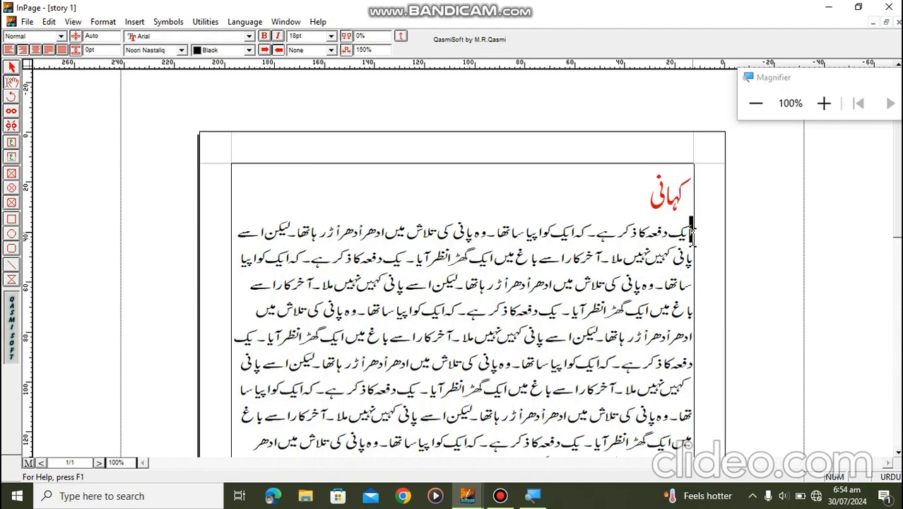
key(shift+Down)
key(shift+Down)
key(shift+Down)
key(shift+Down)
key(shift+Down)
key(shift+Down)
key(shift+Down)
key(shift+Down)
key(shift+Down)
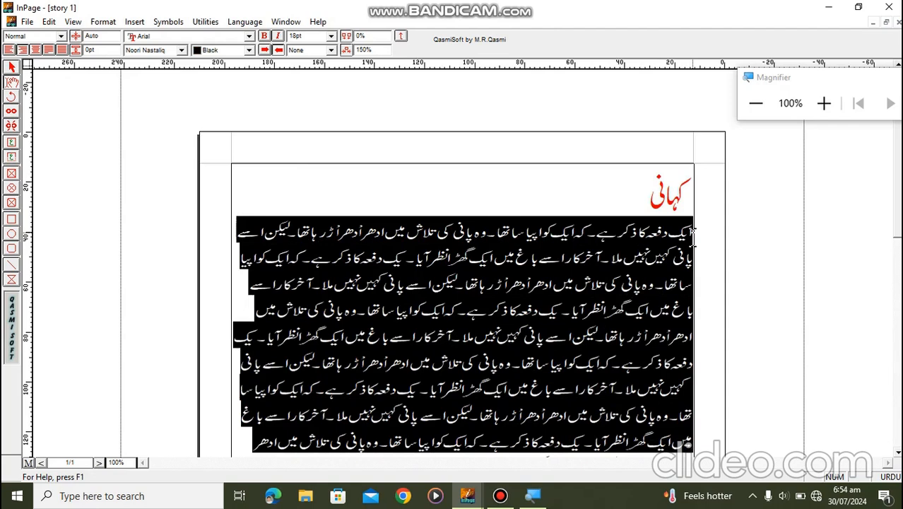
key(shift+Down)
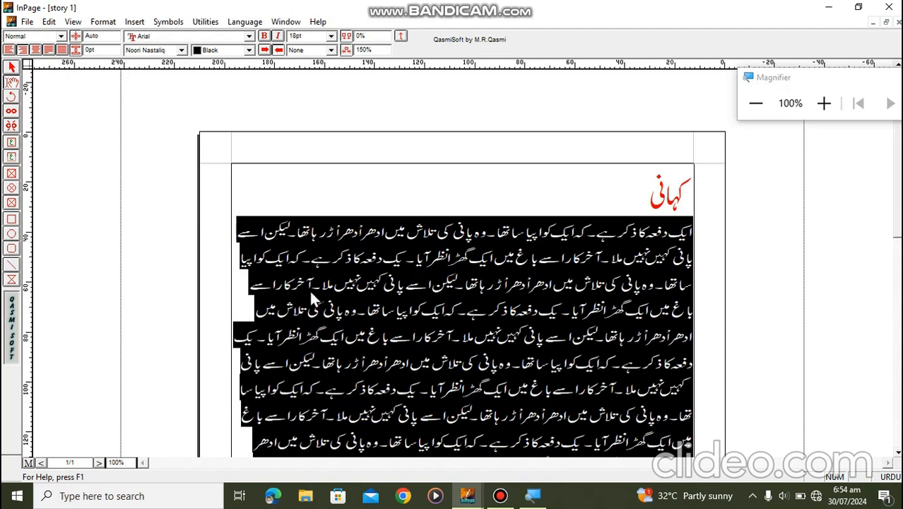
click(48, 51)
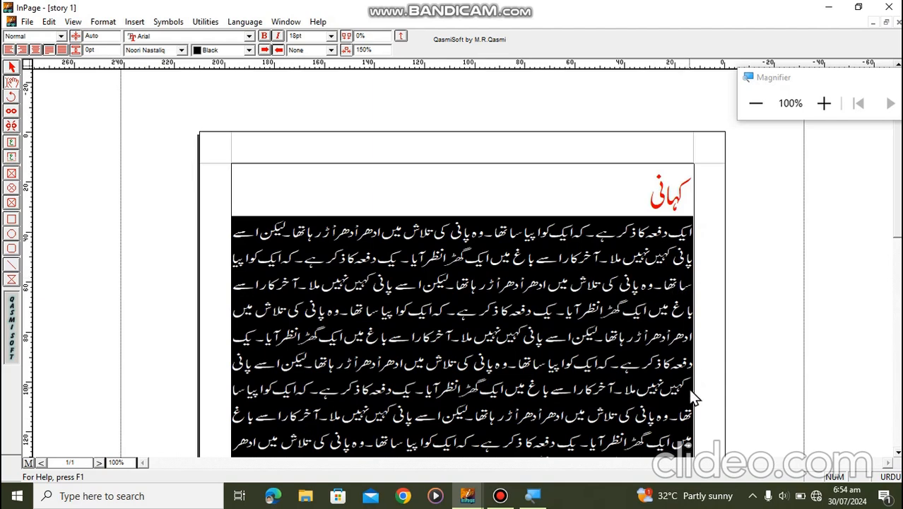
Align the red heading کہانی to the left margin and back to the right margin.
click(418, 183)
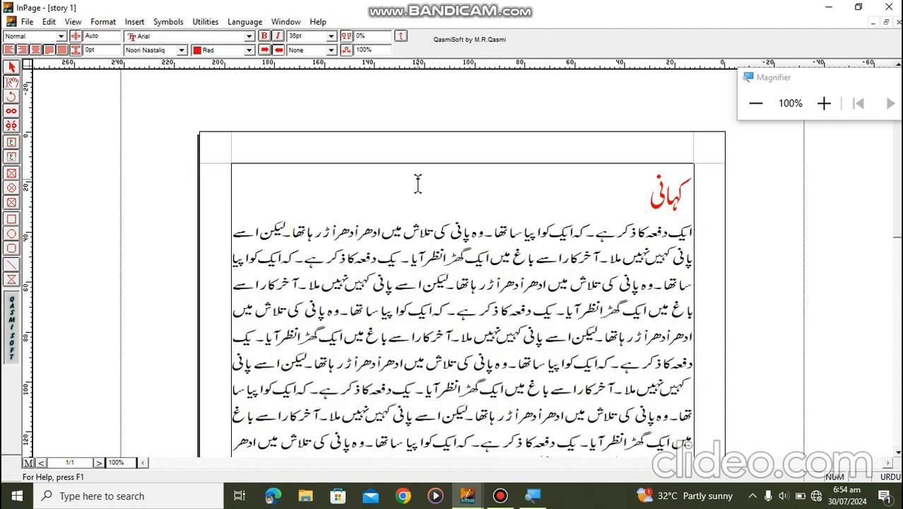
click(249, 37)
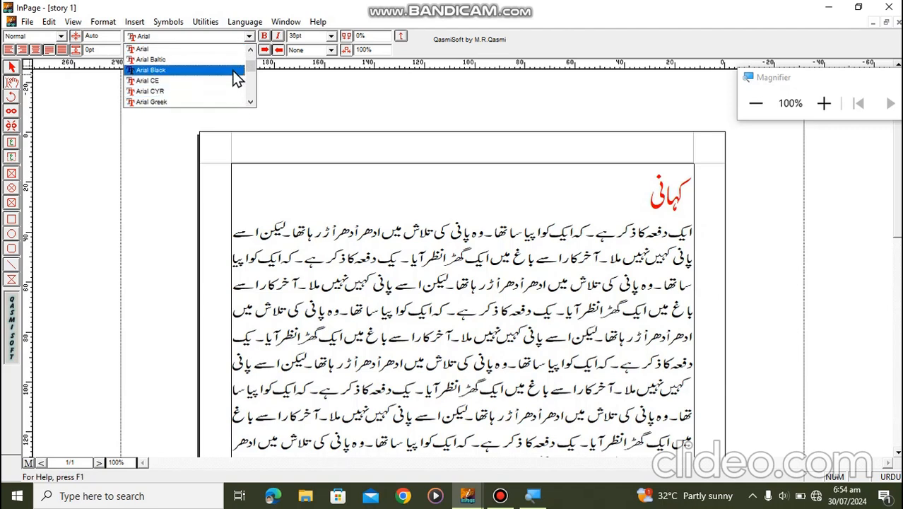
click(344, 188)
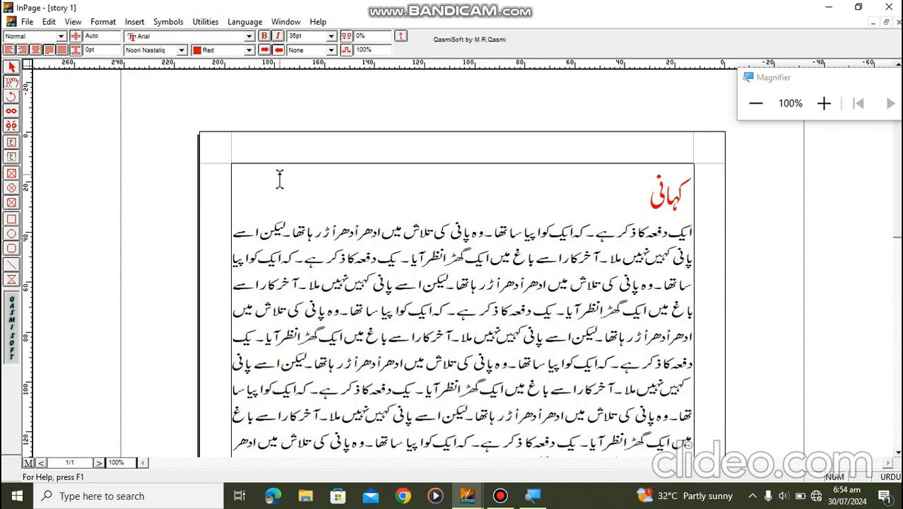
click(9, 50)
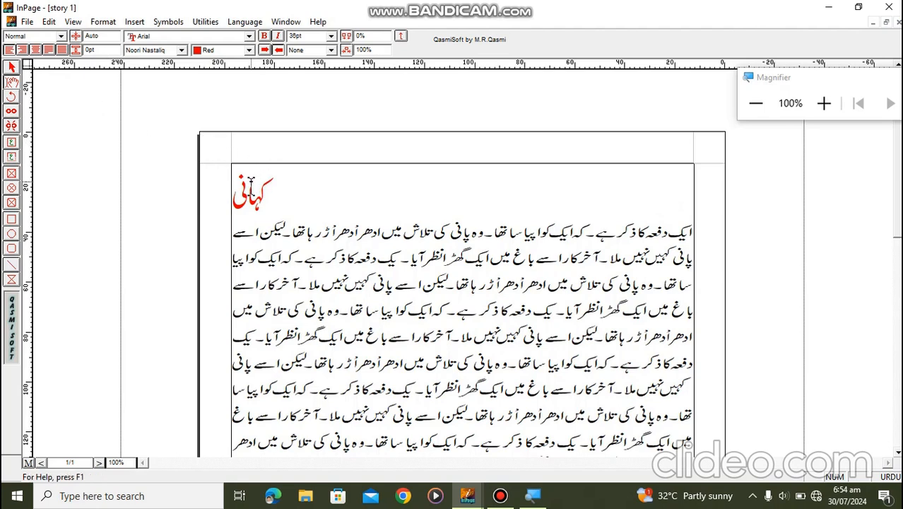
click(21, 50)
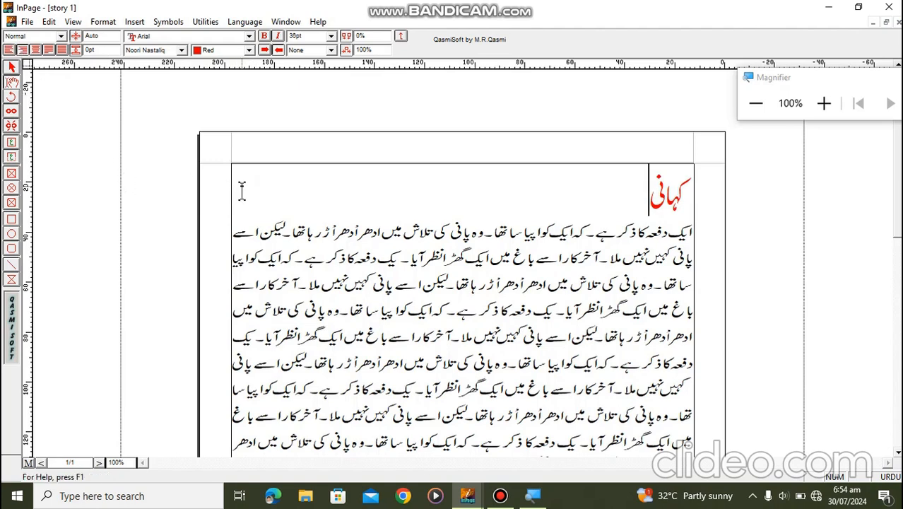
Left-align the heading line and add the English word STORY at its left end, spaced well apart from کہانی.
key(ctrl+space)
key(ctrl+space)
click(887, 480)
click(9, 50)
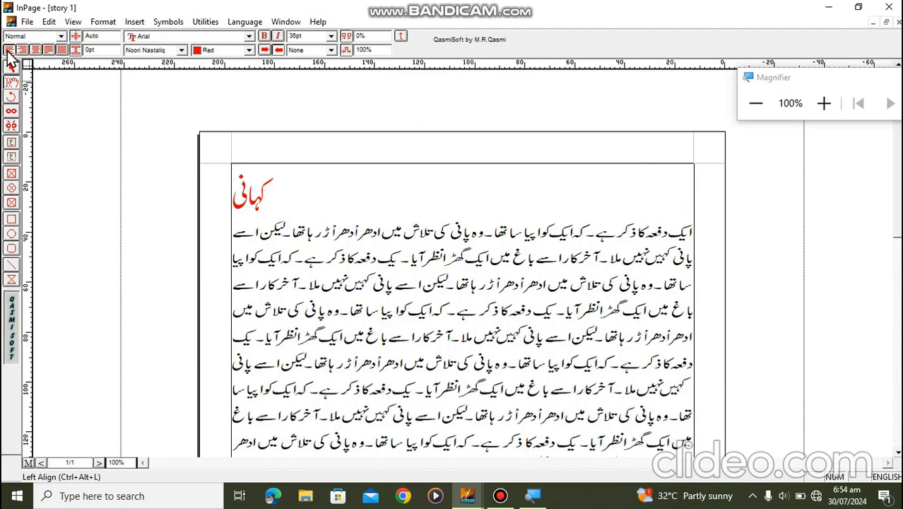
text(E)
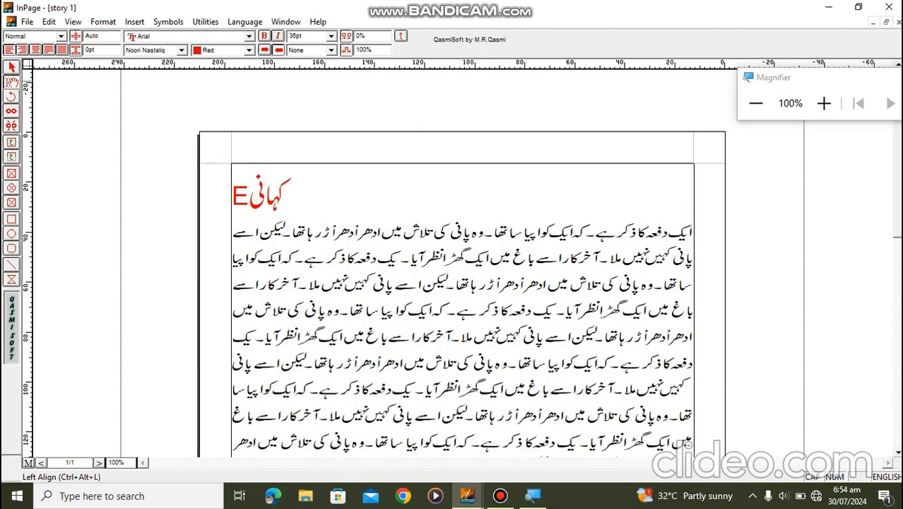
key(BackSpace)
text(STO)
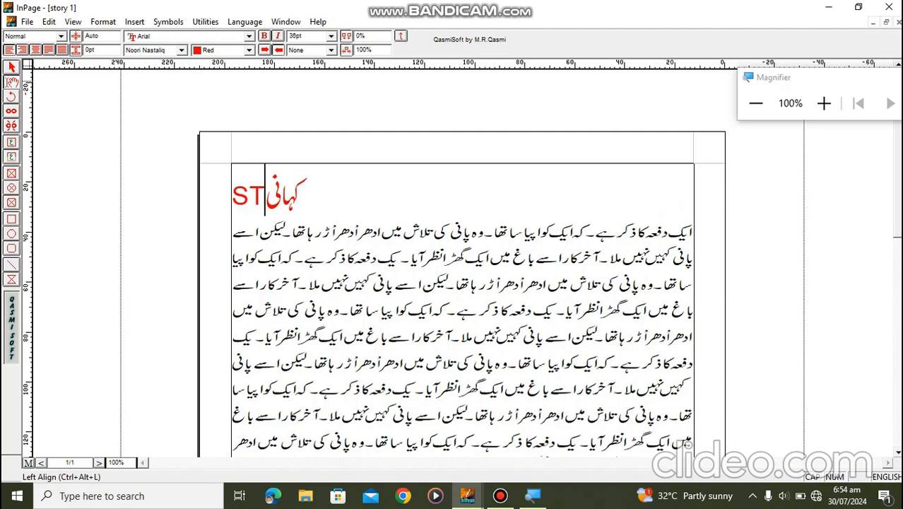
text(RY)
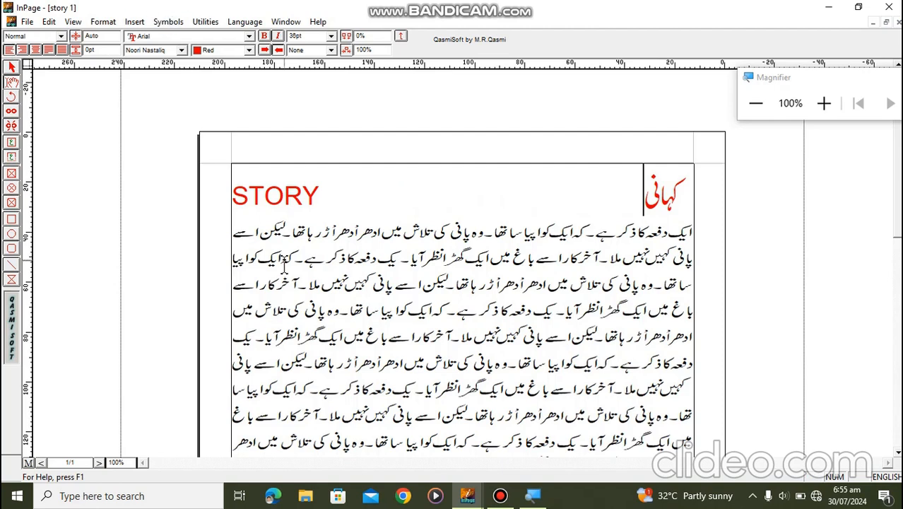
Set the font of the word STORY in the heading line to Arial Black.
click(233, 185)
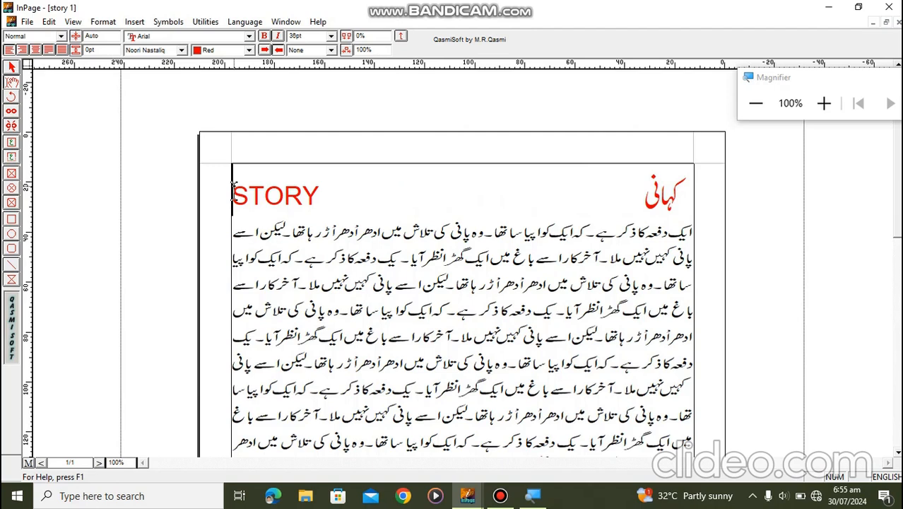
key(shift+Right)
key(shift+Right)
key(shift+Right)
key(shift+Right)
key(shift+Right)
key(shift+Right)
key(shift+Right)
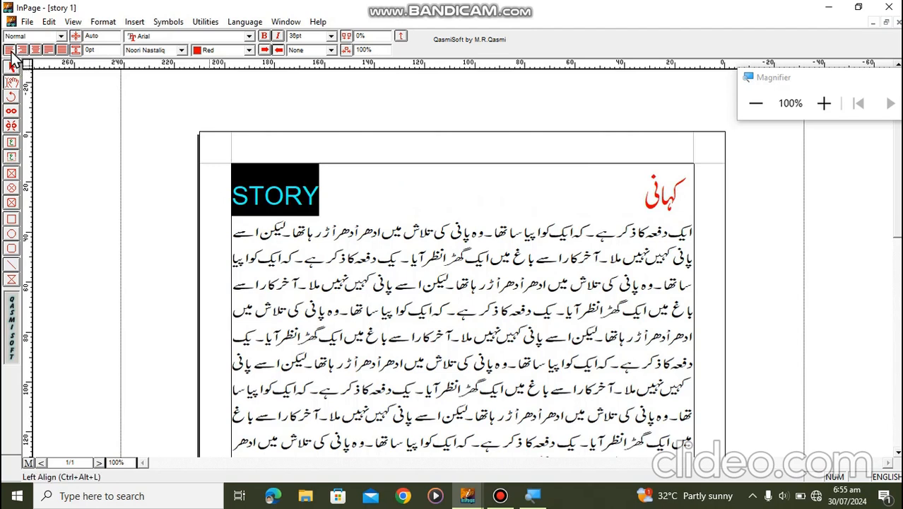
click(249, 36)
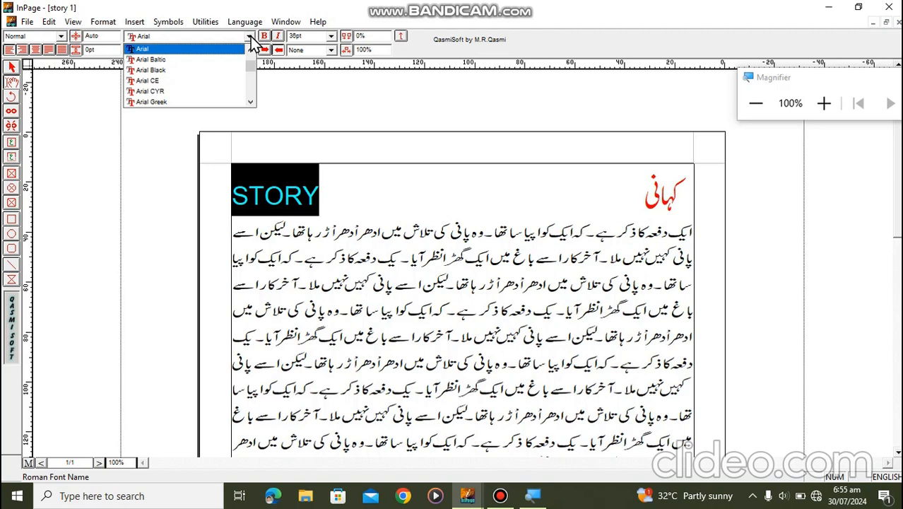
click(204, 70)
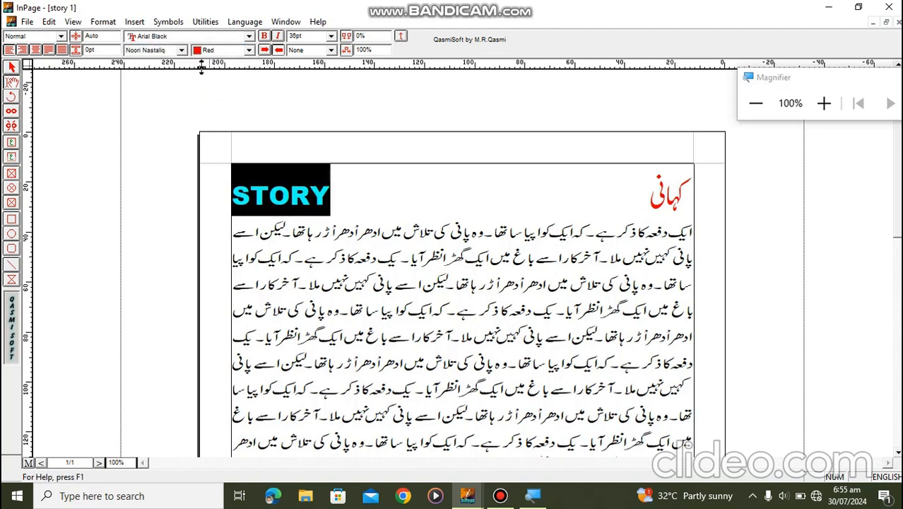
Color the word STORY green and make it italic.
click(249, 50)
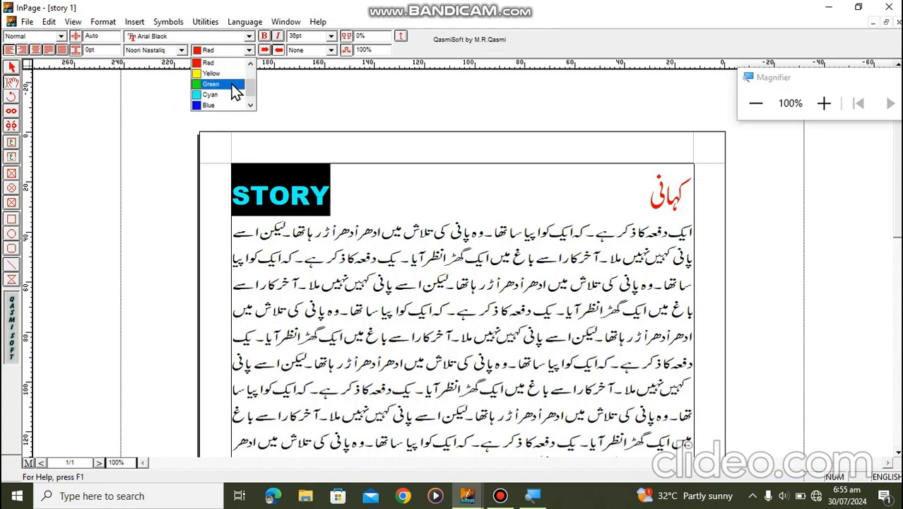
click(232, 84)
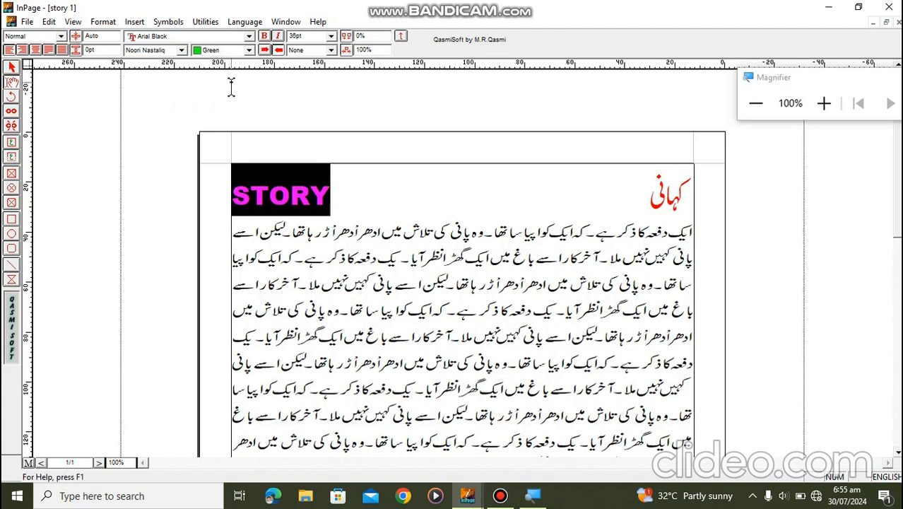
click(278, 36)
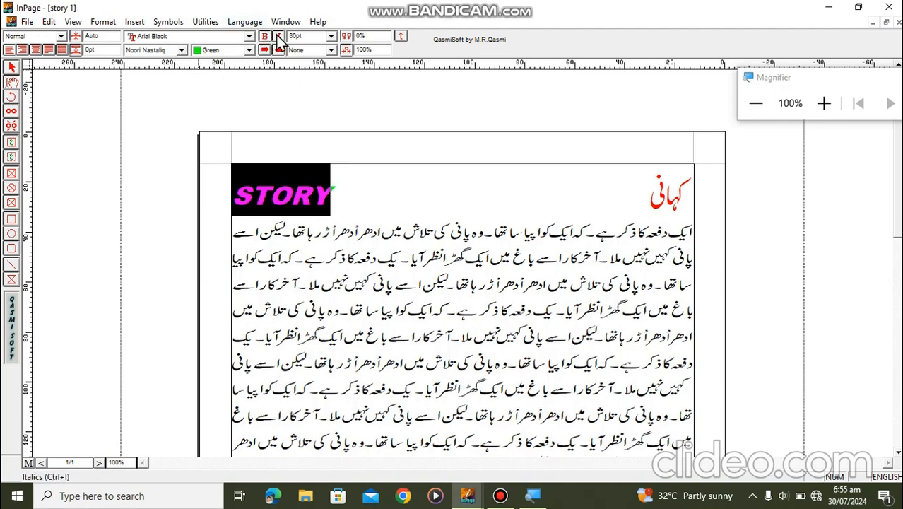
Reduce the character size of the word STORY to 24 pt and deselect it.
click(331, 37)
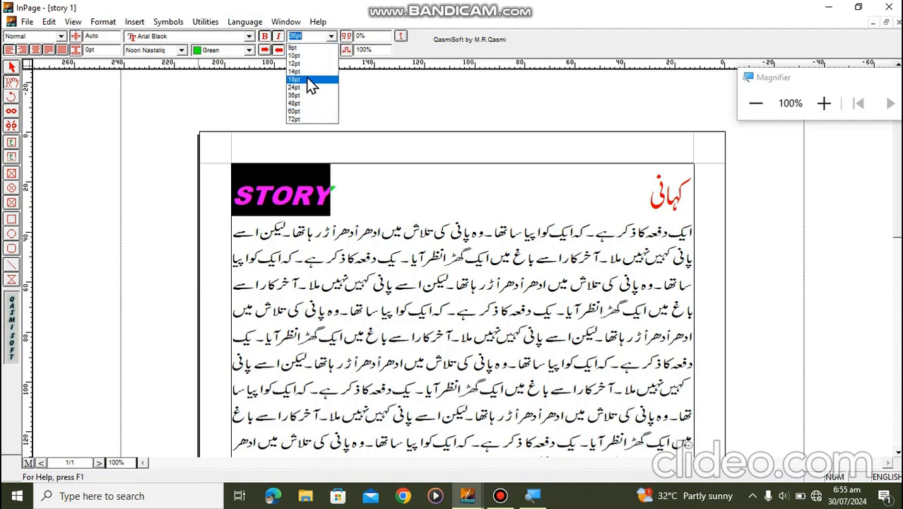
click(305, 96)
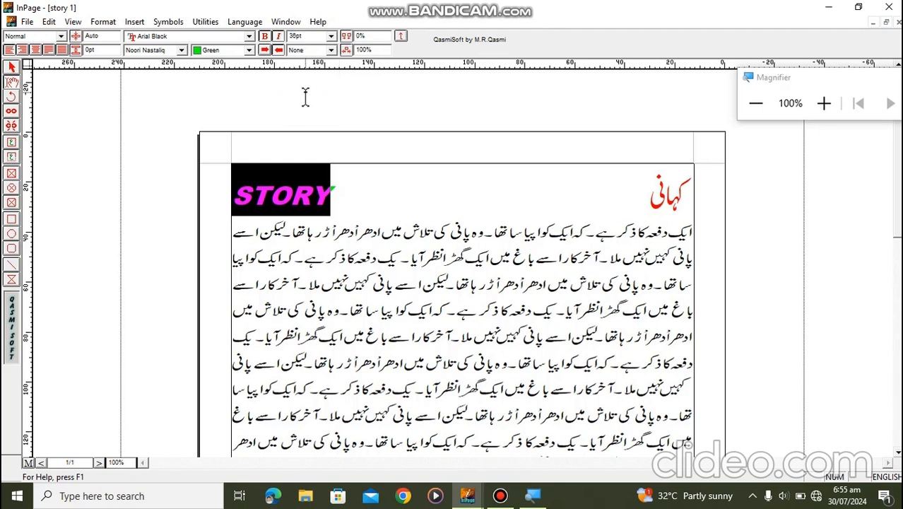
click(331, 36)
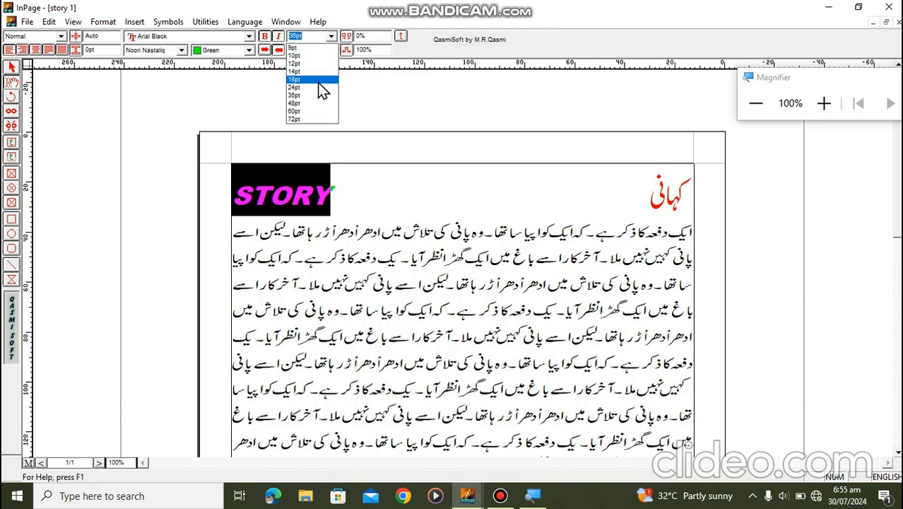
click(317, 88)
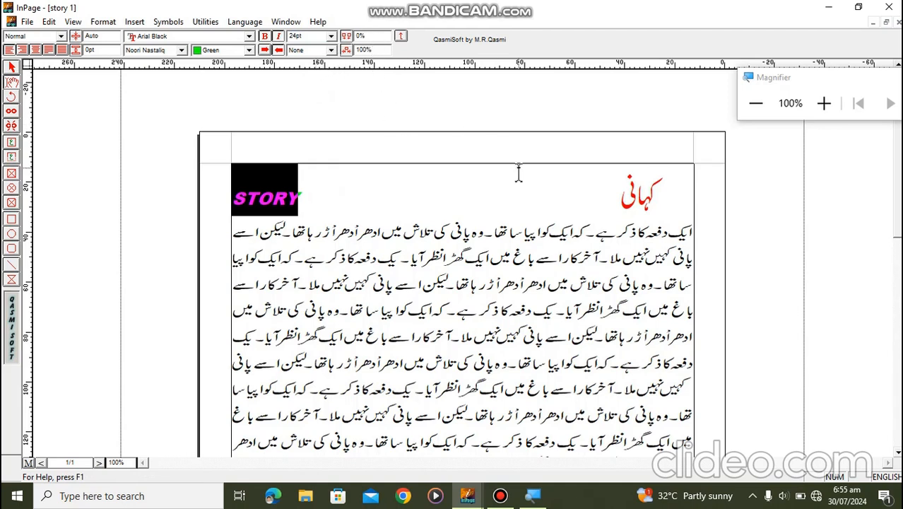
click(596, 198)
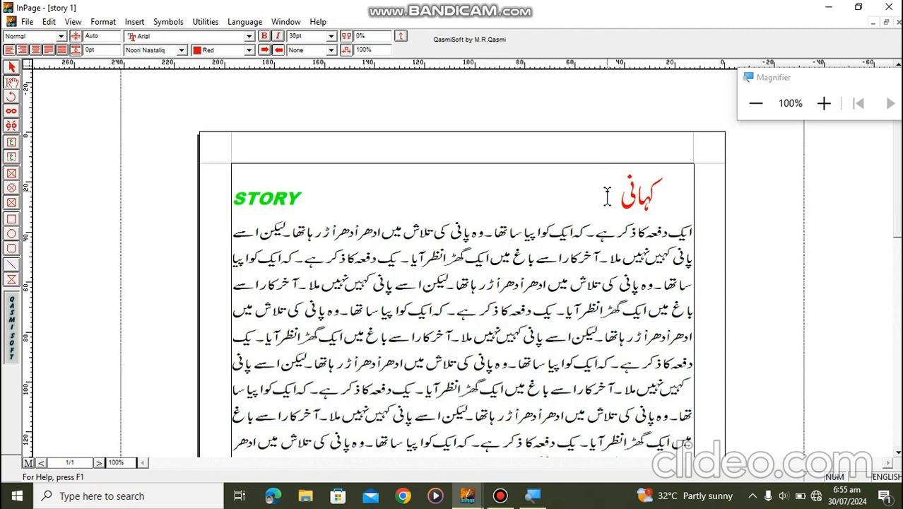
Change the Urdu heading کہانی to the Aasaar Persian font and try bold and italic on it.
drag(618, 197, 664, 196)
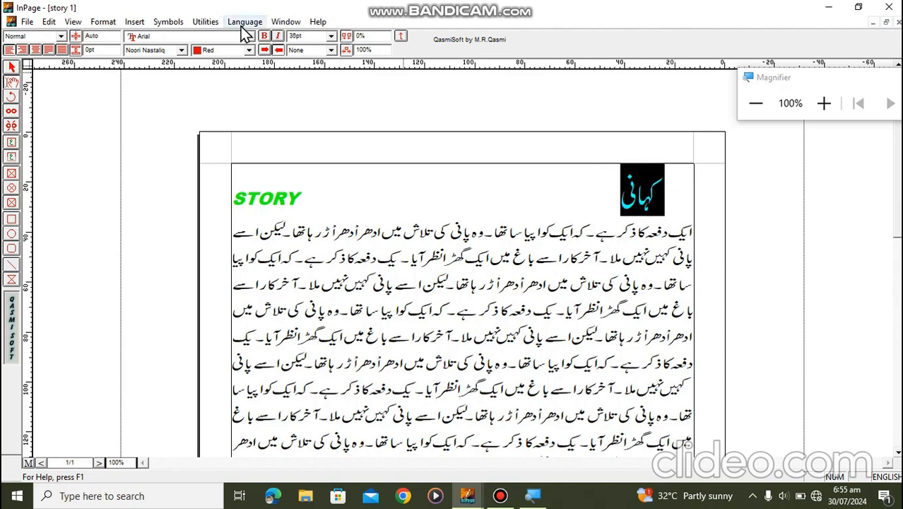
click(182, 50)
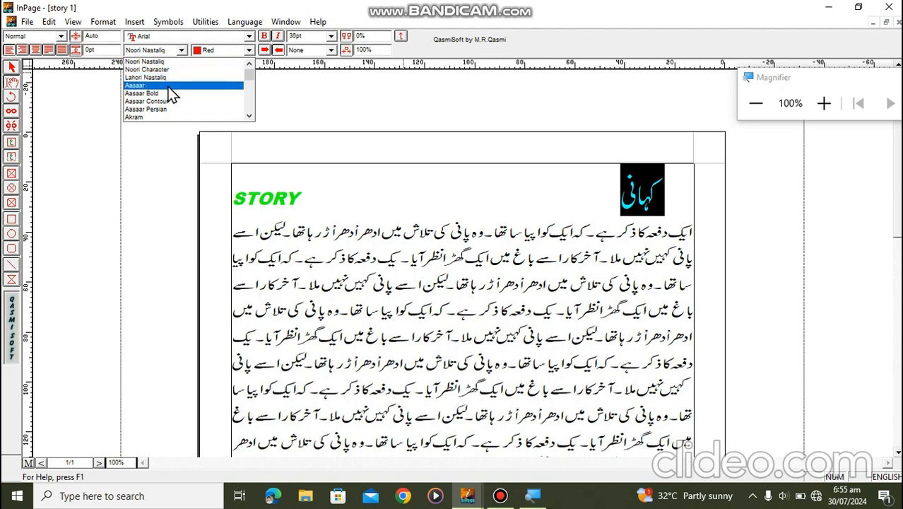
click(166, 109)
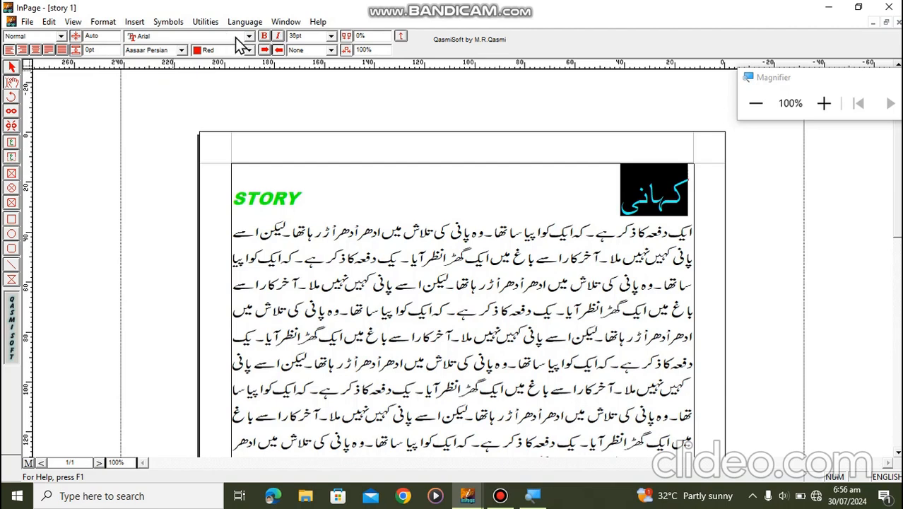
click(264, 35)
click(277, 38)
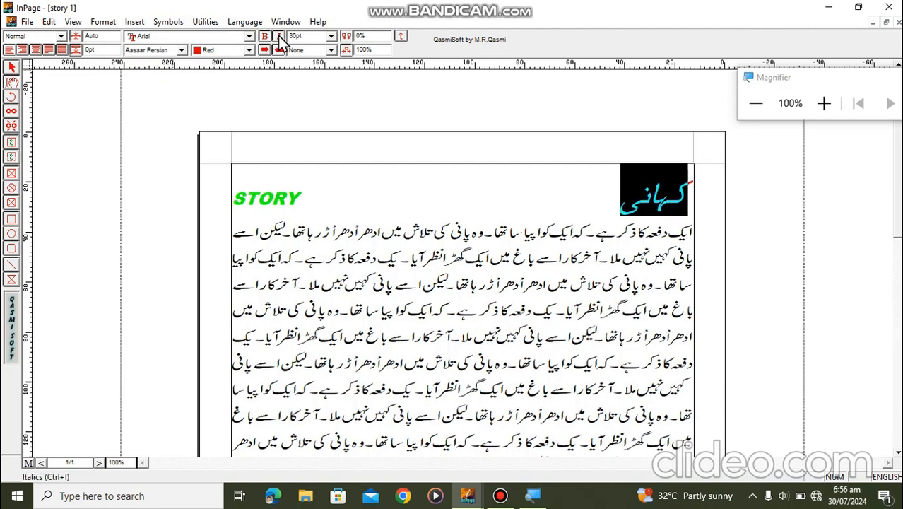
Color the heading کہانی green and try a 24 pt character size before settling on 36 pt.
click(248, 50)
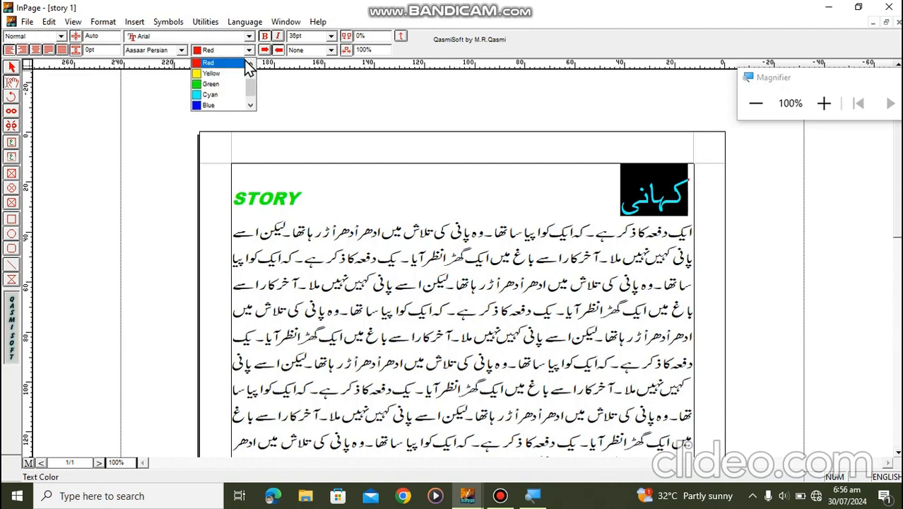
click(236, 85)
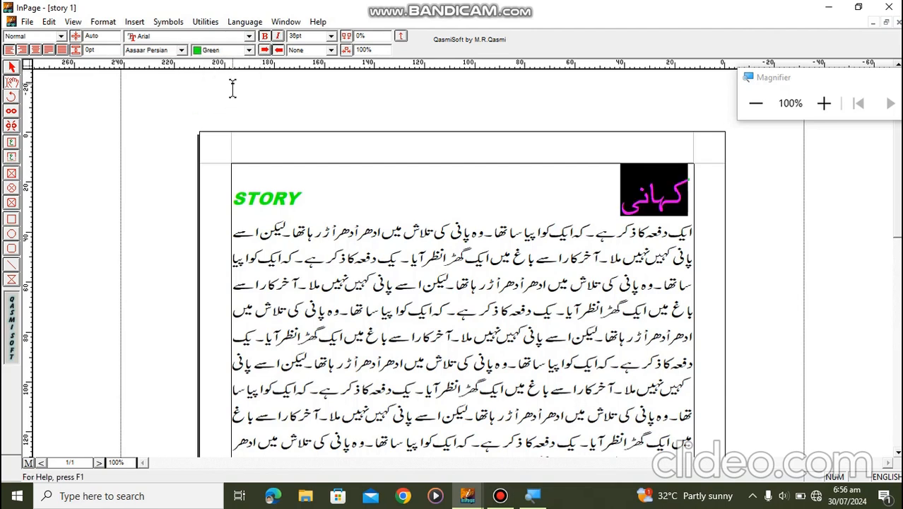
click(331, 40)
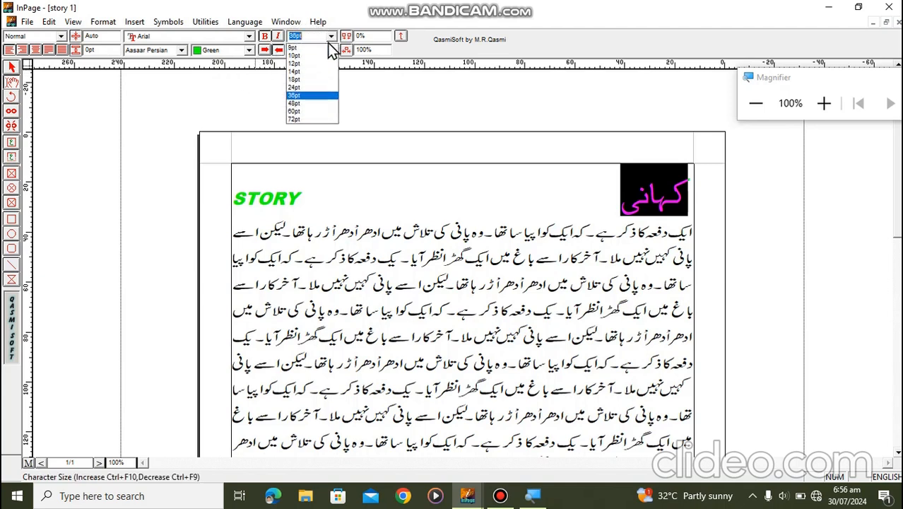
click(309, 88)
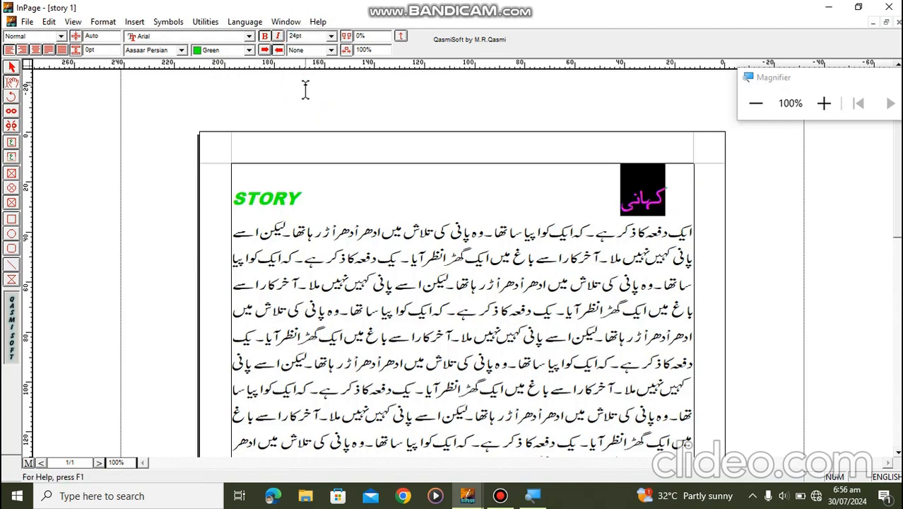
click(330, 35)
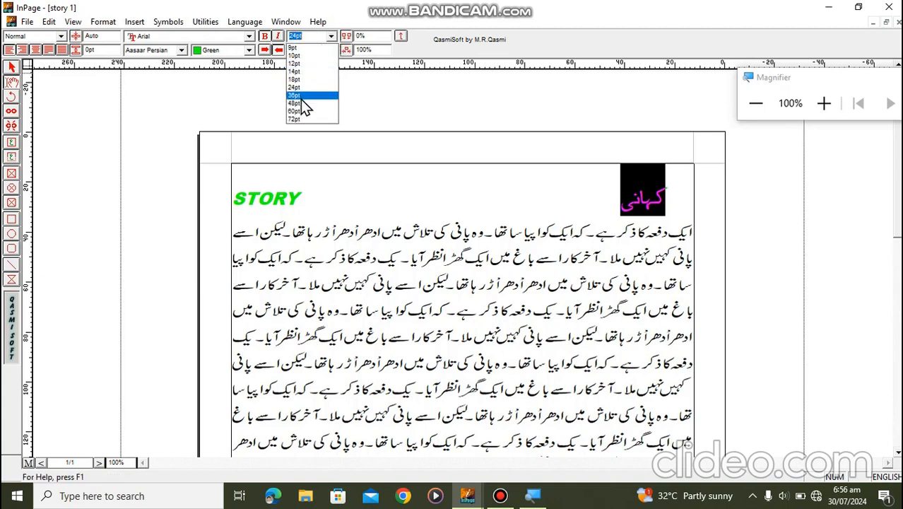
click(301, 95)
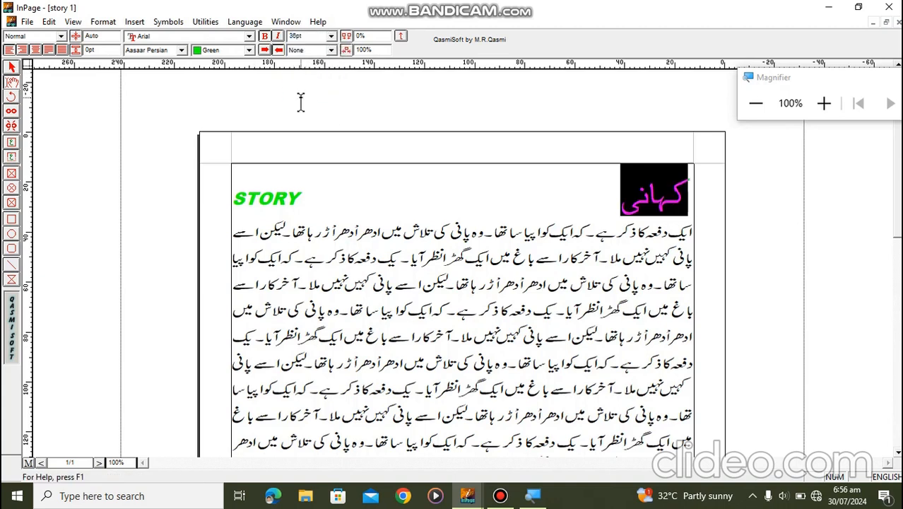
Select the first five lines of the Urdu story text and set their line leading to 20 pt.
click(369, 192)
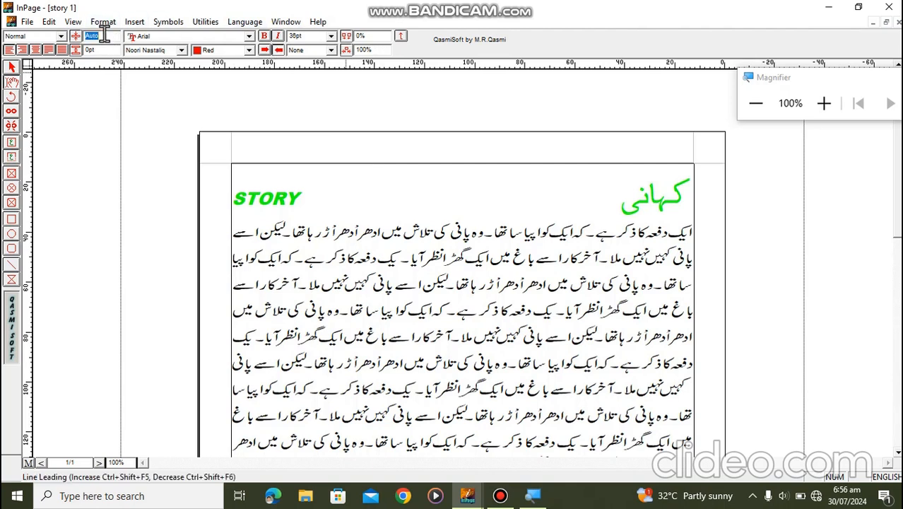
text(10)
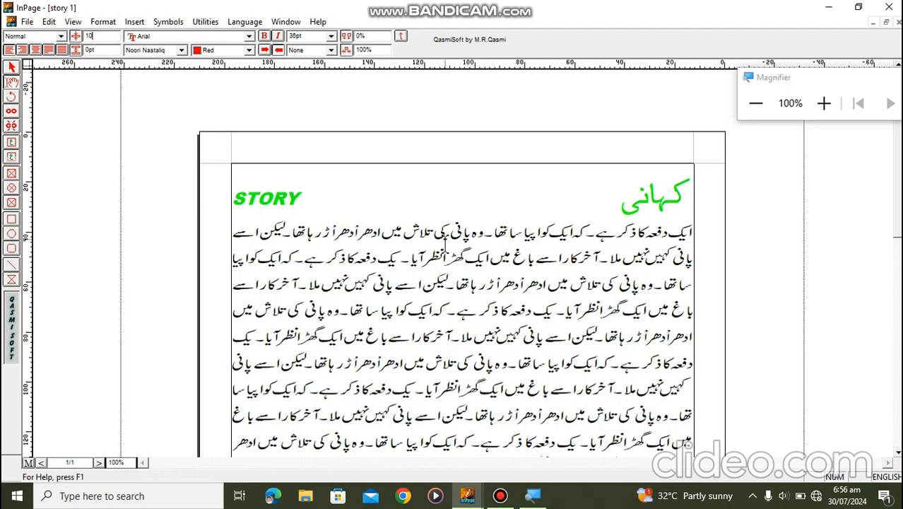
click(689, 235)
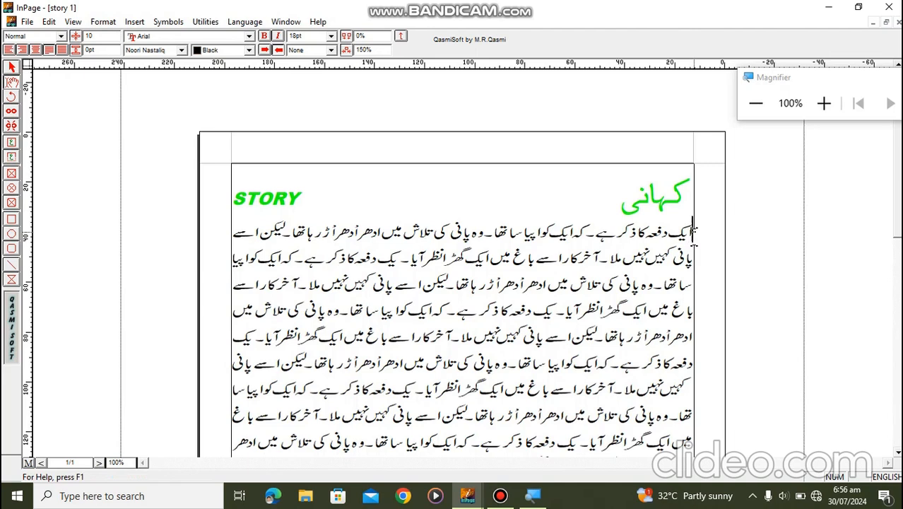
key(shift+Down)
key(shift+Down)
key(shift+Down)
key(shift+Down)
key(shift+Down)
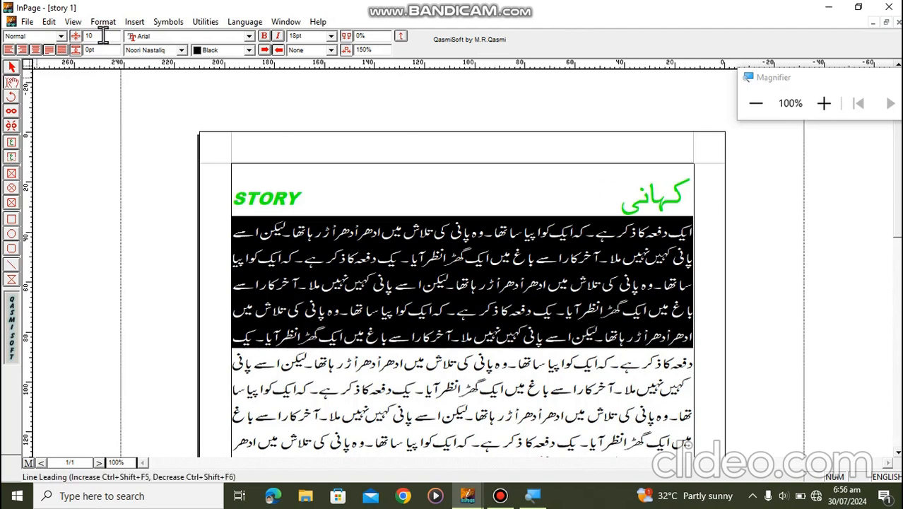
text(20)
key(Return)
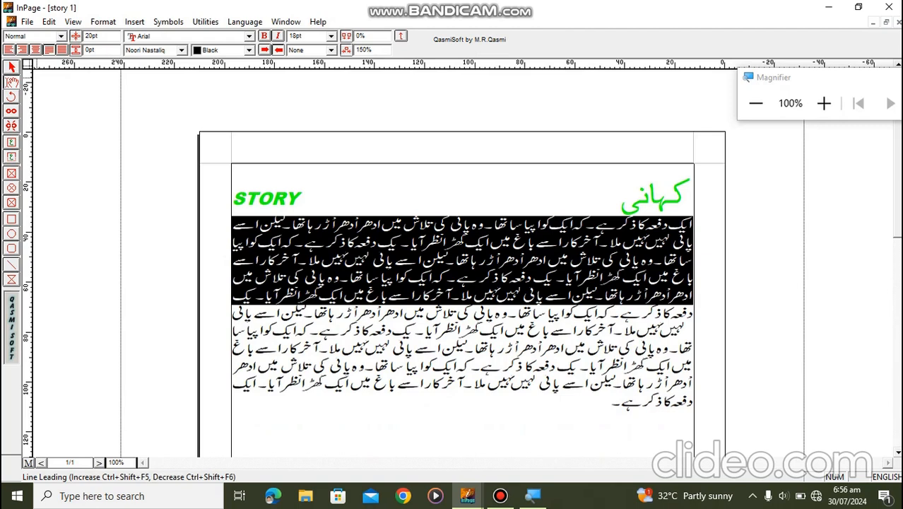
Try inter-line spacing values of 30 pt, 40 pt and 0 pt on the selected story lines.
click(104, 48)
text(30)
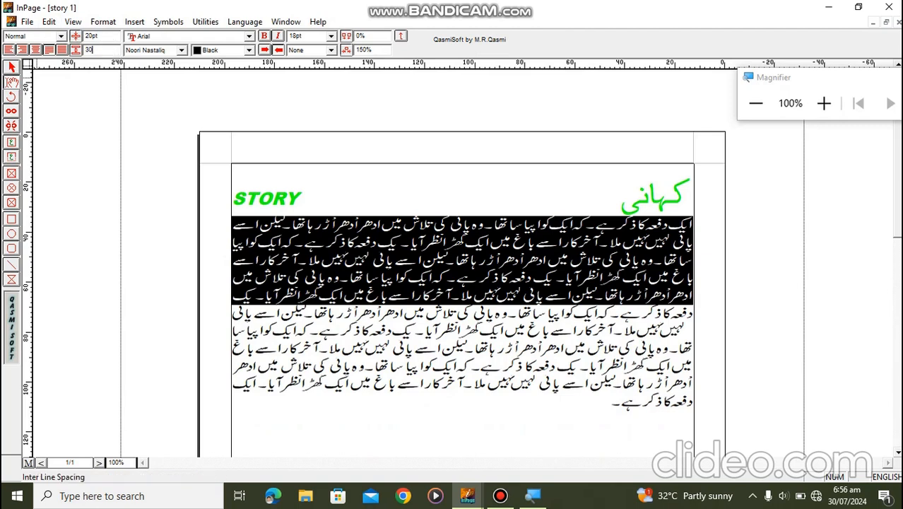
key(Return)
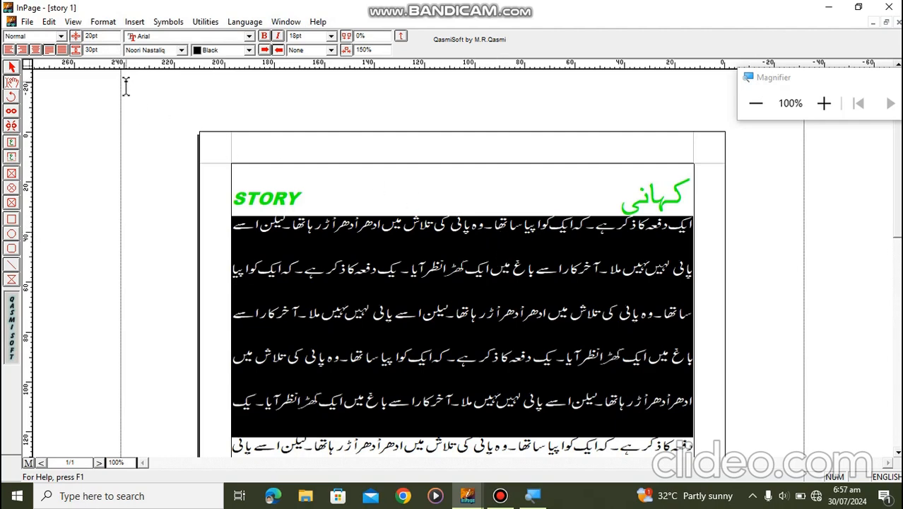
double_click(105, 51)
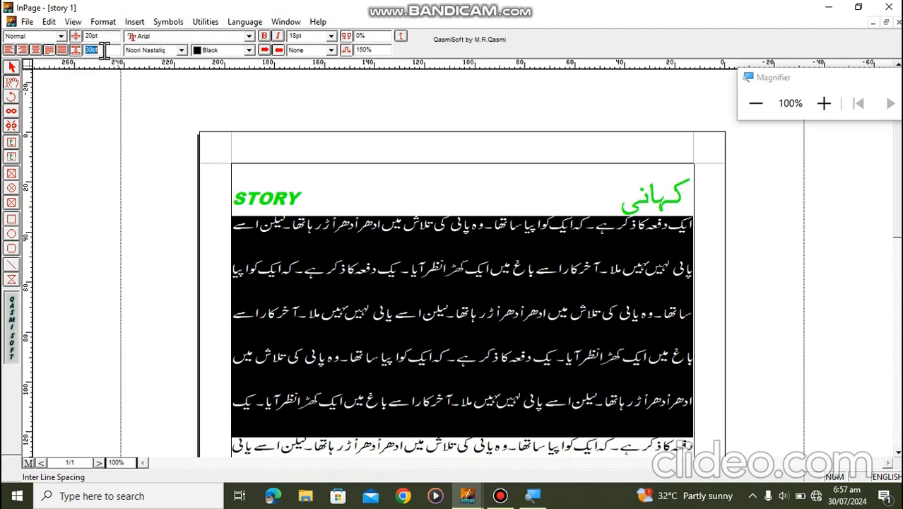
text(40)
key(Return)
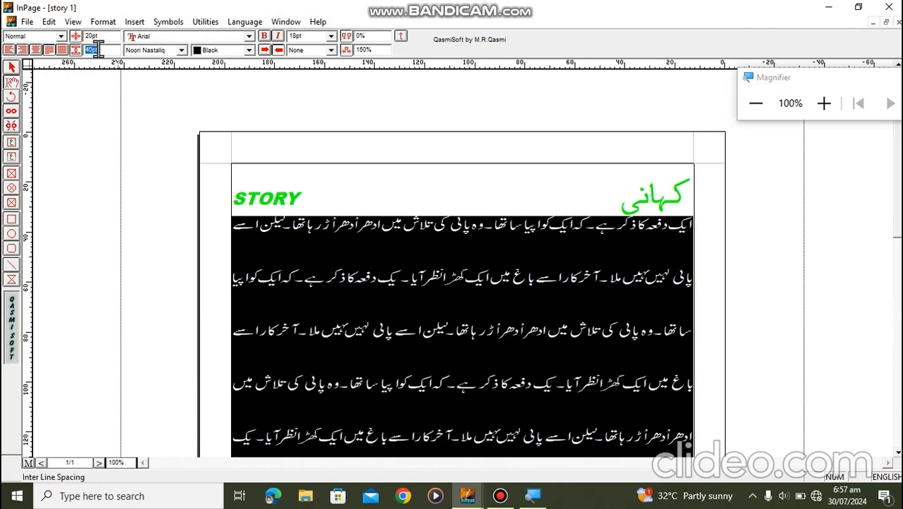
text(0)
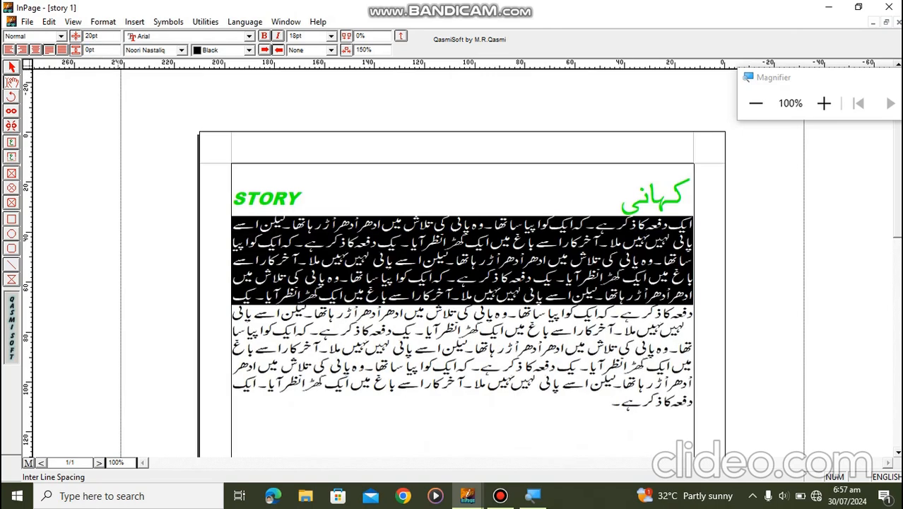
Set the inter-line spacing of the selected story text to 5 pt and deselect it.
double_click(102, 47)
text(5)
key(Return)
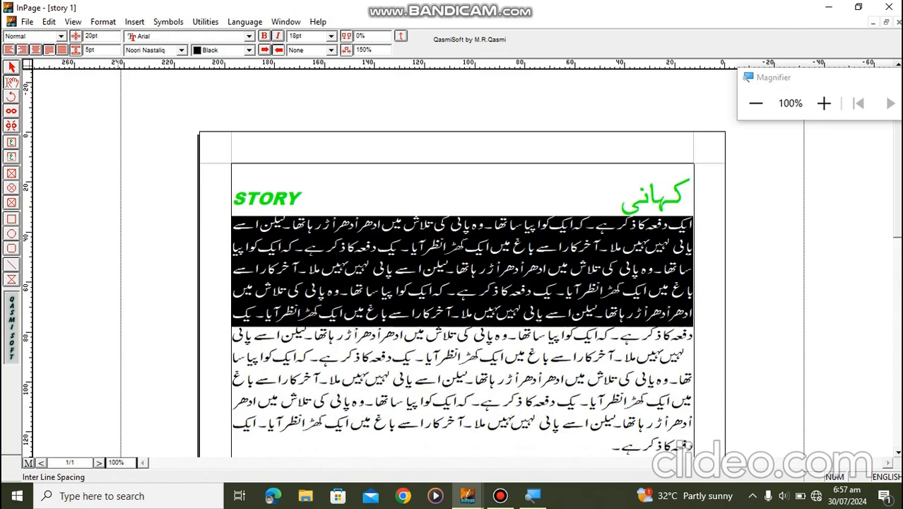
click(378, 427)
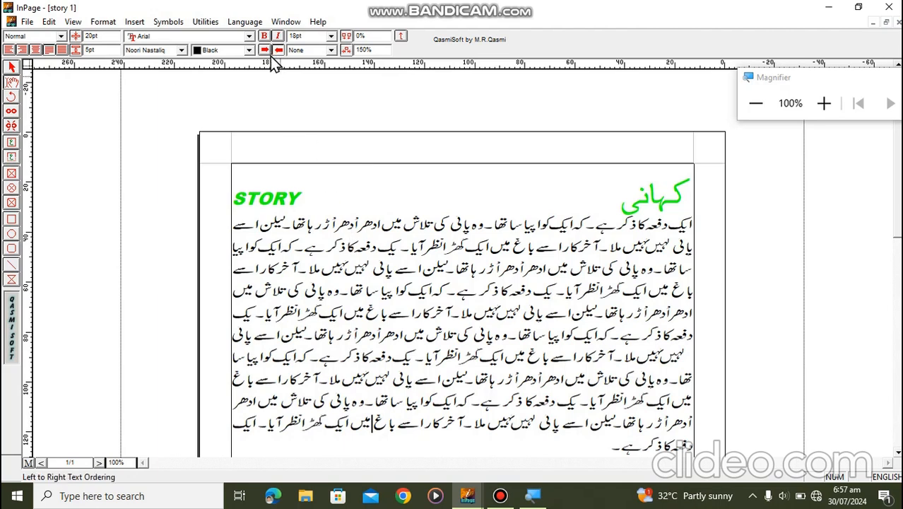
mouse_move(501, 497)
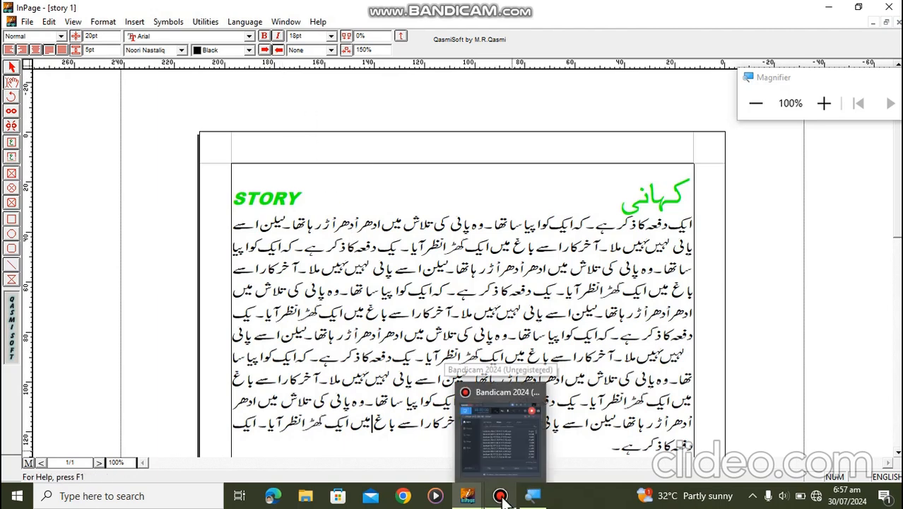
click(502, 497)
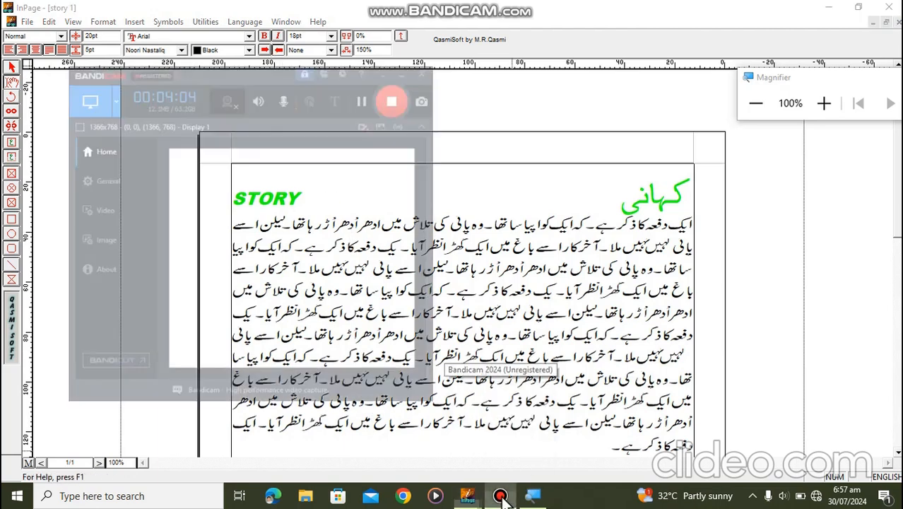
click(365, 40)
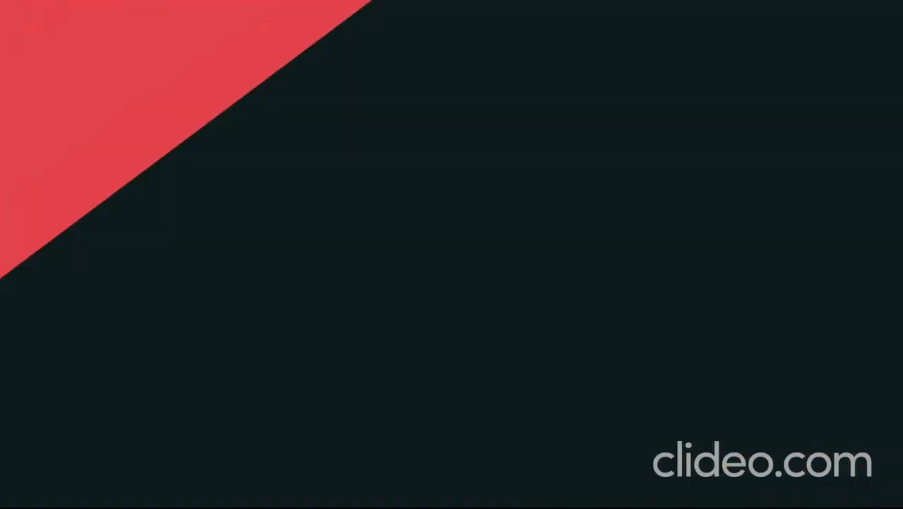